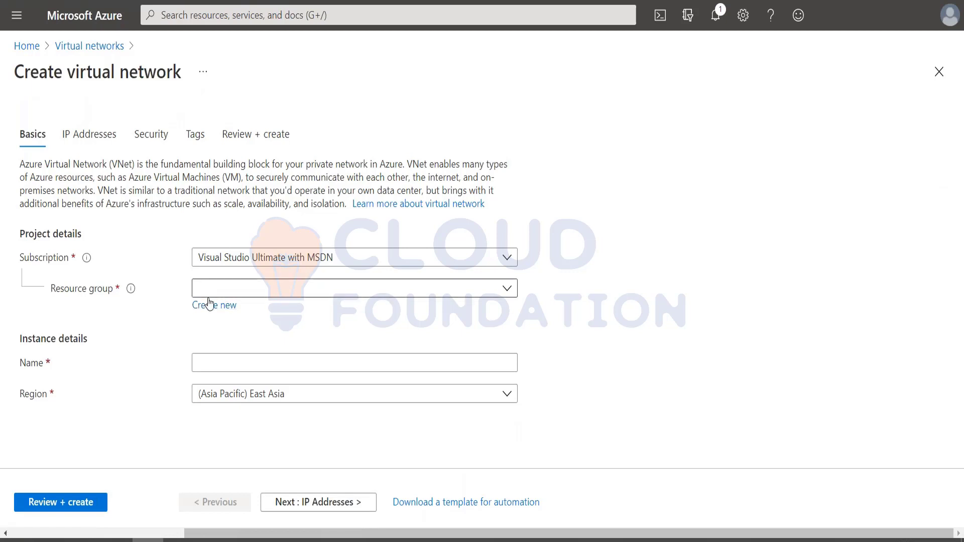
- Create a new resource group named subashrg for the virtual network
{"action": "left_click", "coordinate": [236, 287]}
{"action": "left_click", "coordinate": [166, 323]}
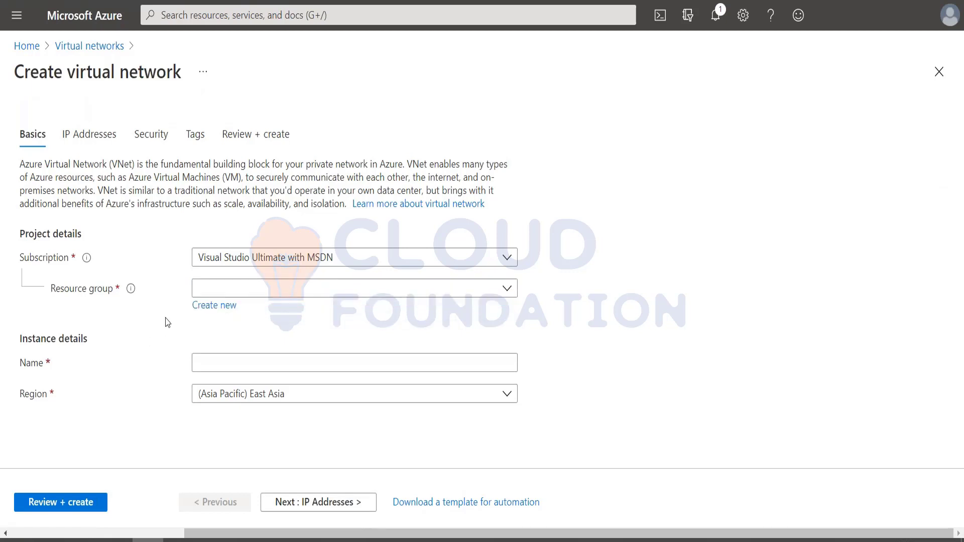
{"action": "left_click", "coordinate": [215, 305]}
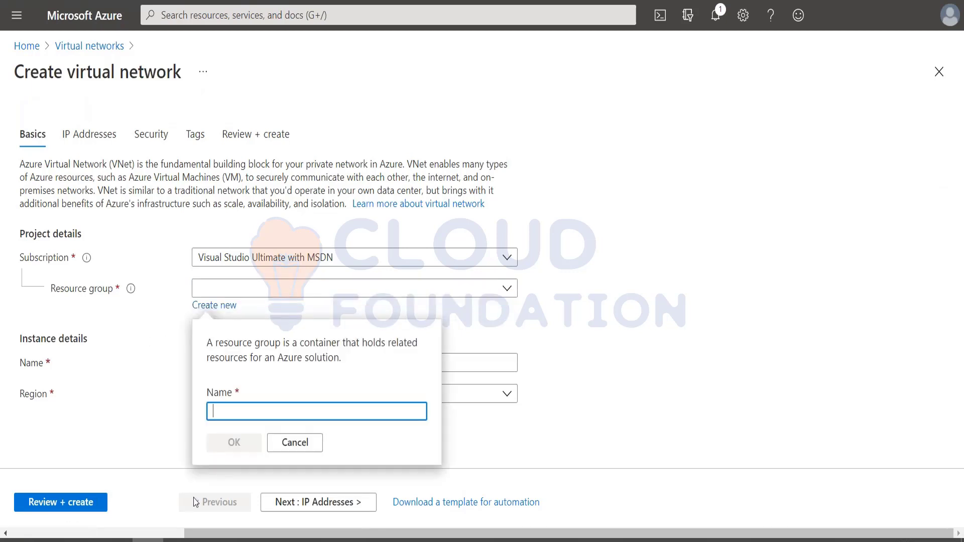
{"action": "type", "text": "subash"}
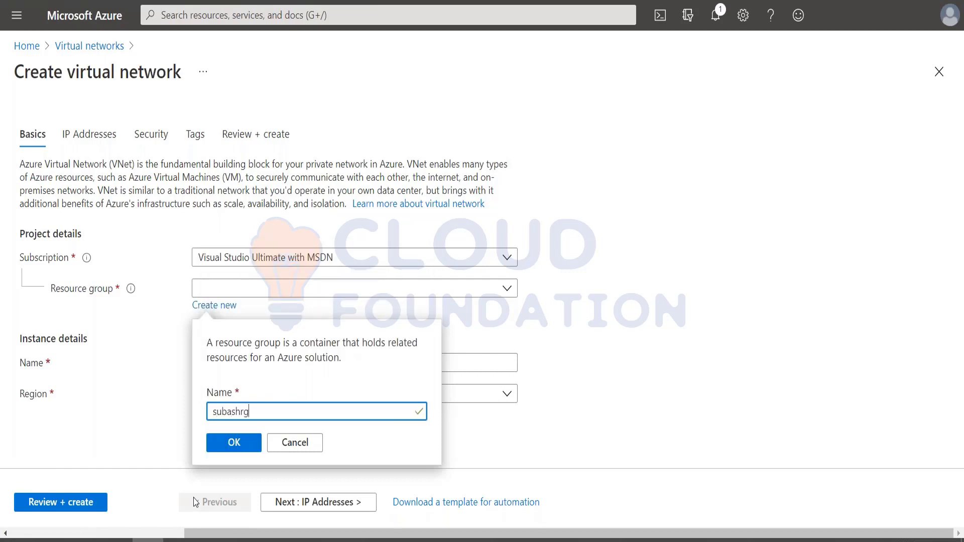
{"action": "type", "text": "rg"}
{"action": "left_click", "coordinate": [246, 445]}
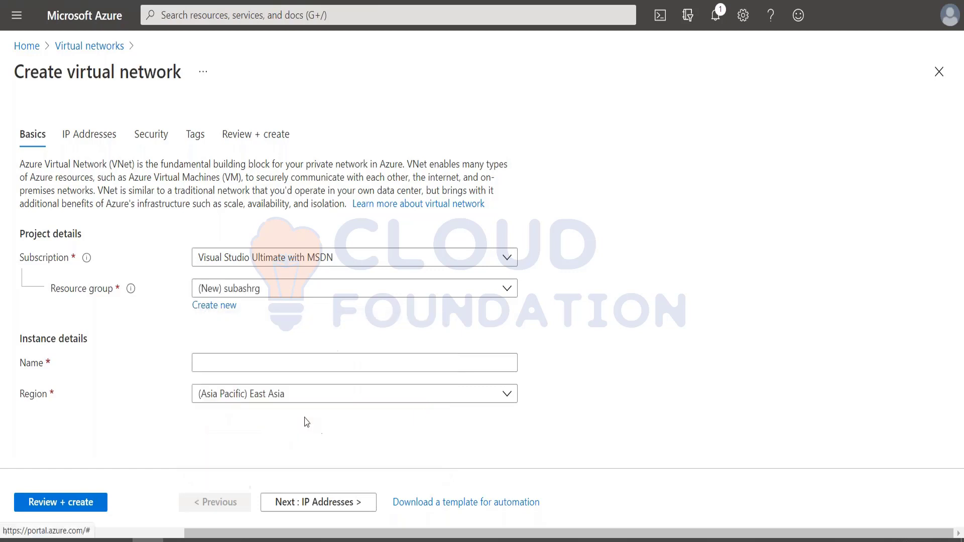
- Name the virtual network subashvnet and set its region to (Asia Pacific) Southeast Asia
{"action": "left_click", "coordinate": [242, 363]}
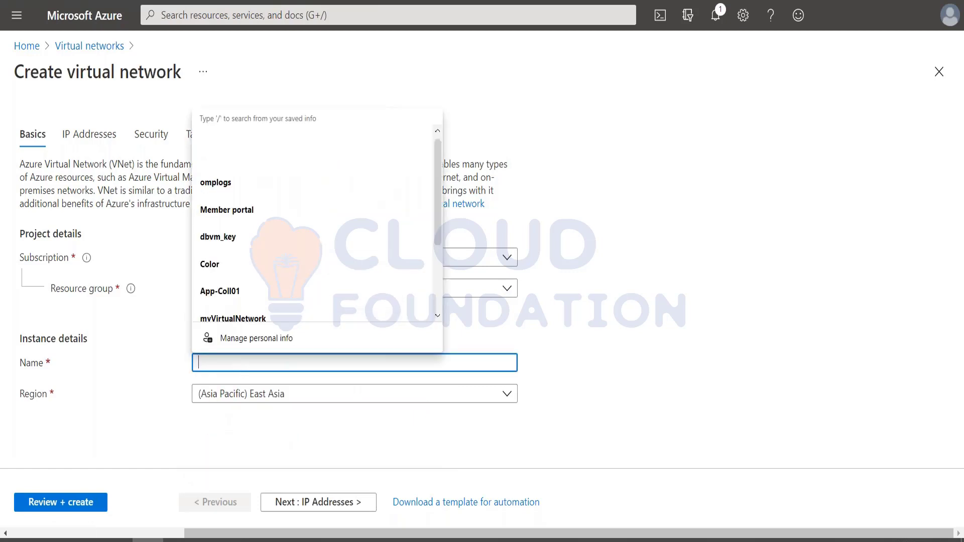
{"action": "type", "text": "su"}
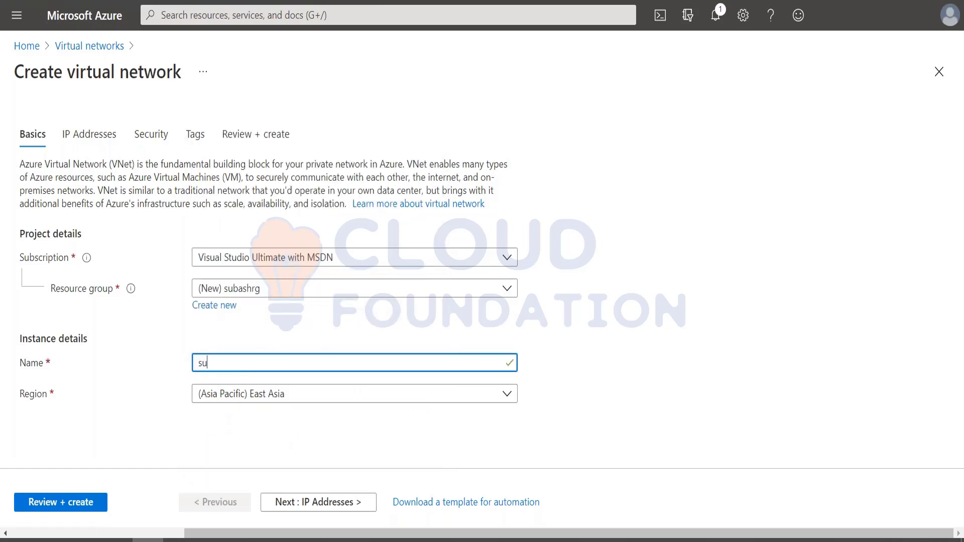
{"action": "type", "text": "bashvnet"}
{"action": "left_click", "coordinate": [317, 400]}
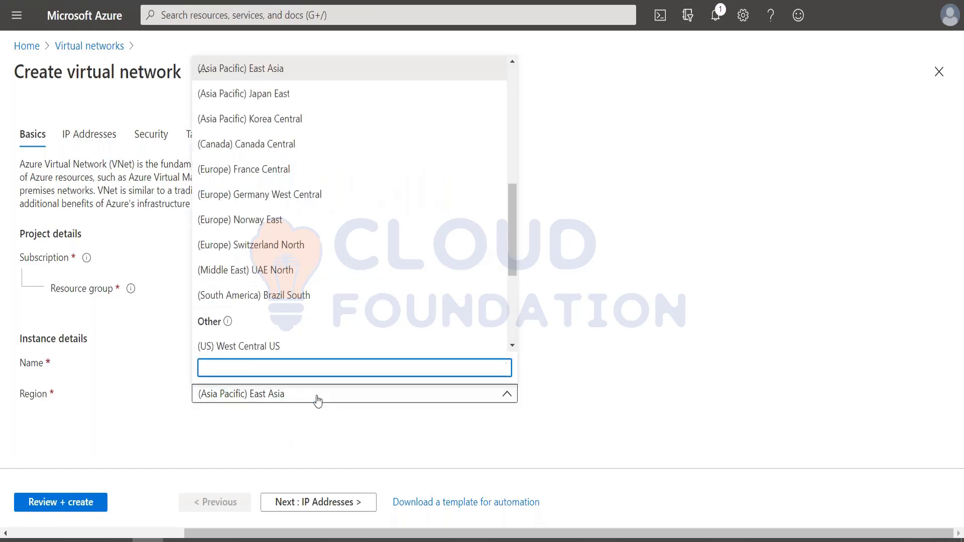
{"action": "type", "text": "southeast as"}
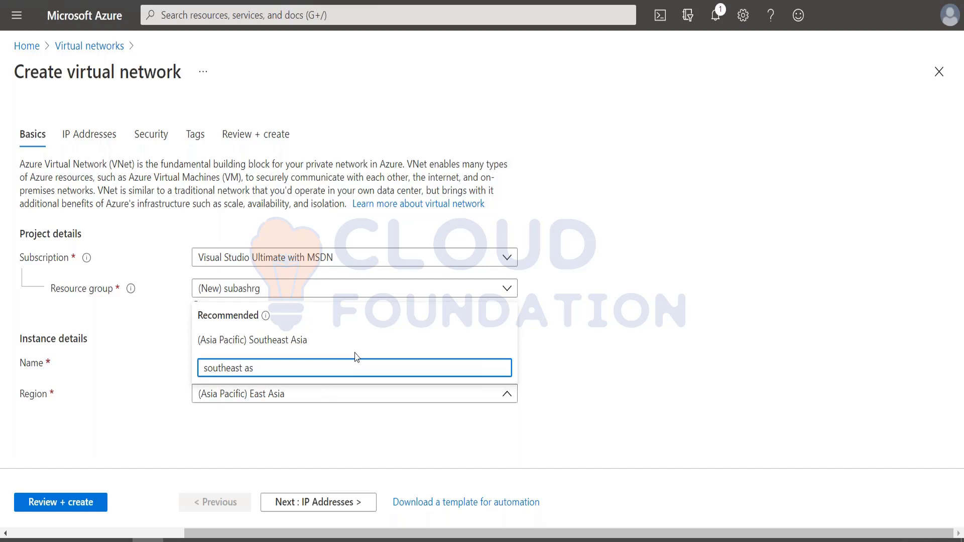
{"action": "left_click", "coordinate": [355, 341]}
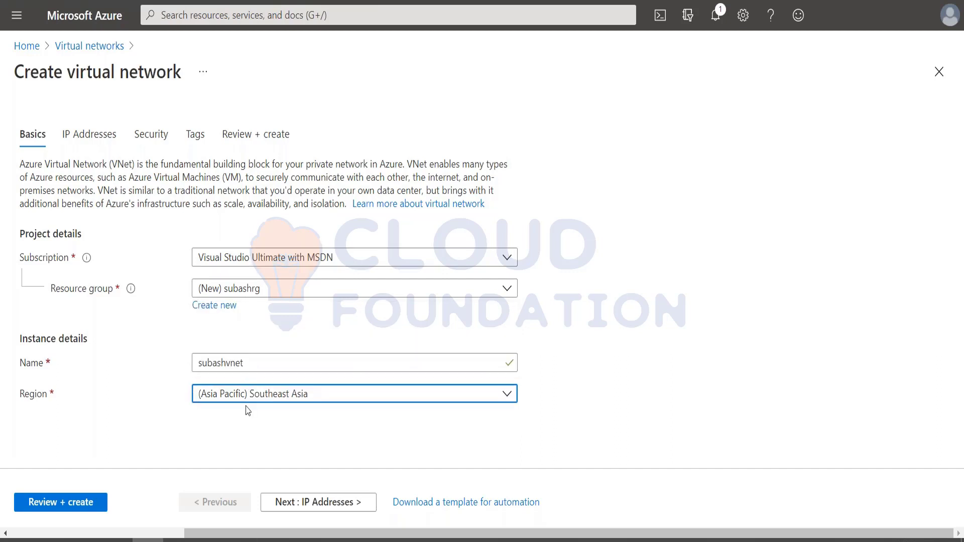
- Rename the default subnet in the network's IP address settings as websubnet and save it
{"action": "left_click", "coordinate": [326, 503]}
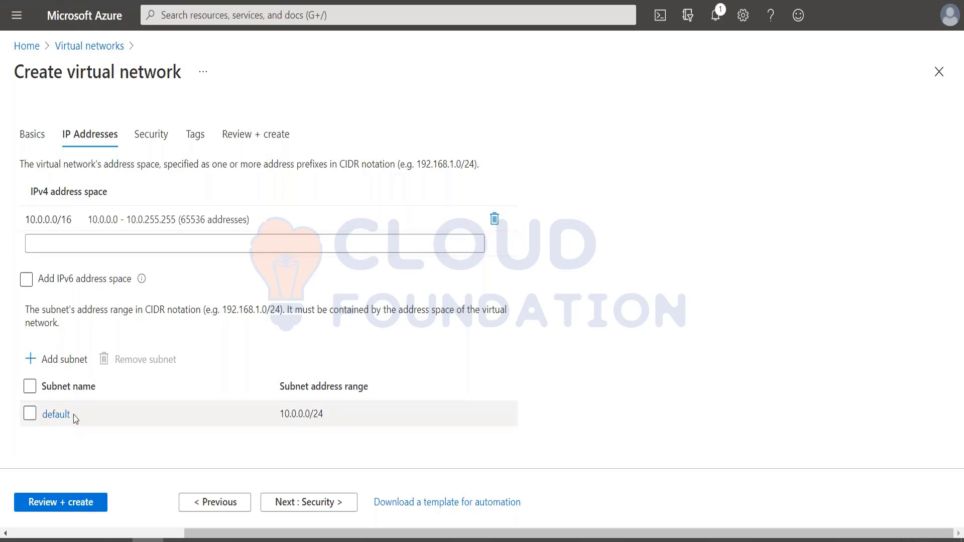
{"action": "left_click", "coordinate": [53, 420]}
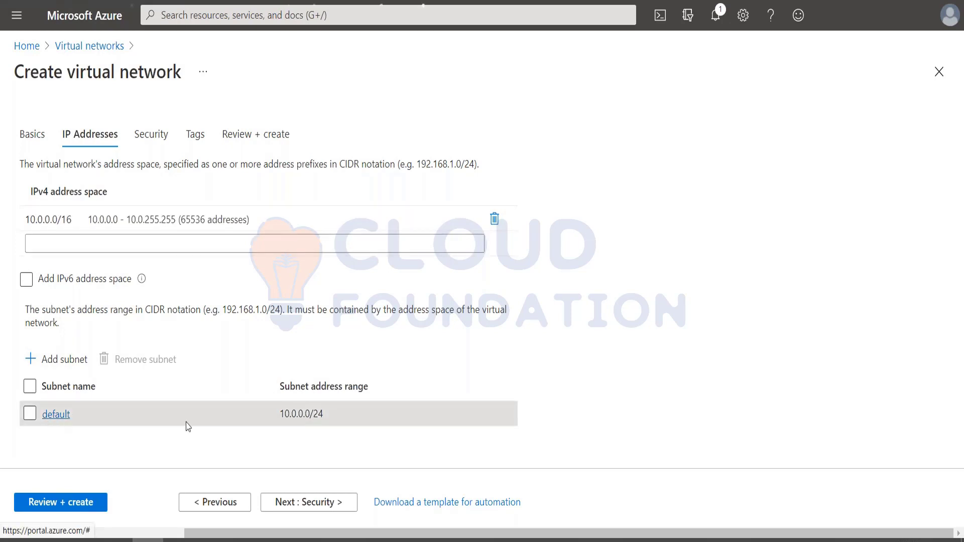
{"action": "double_click", "coordinate": [785, 124]}
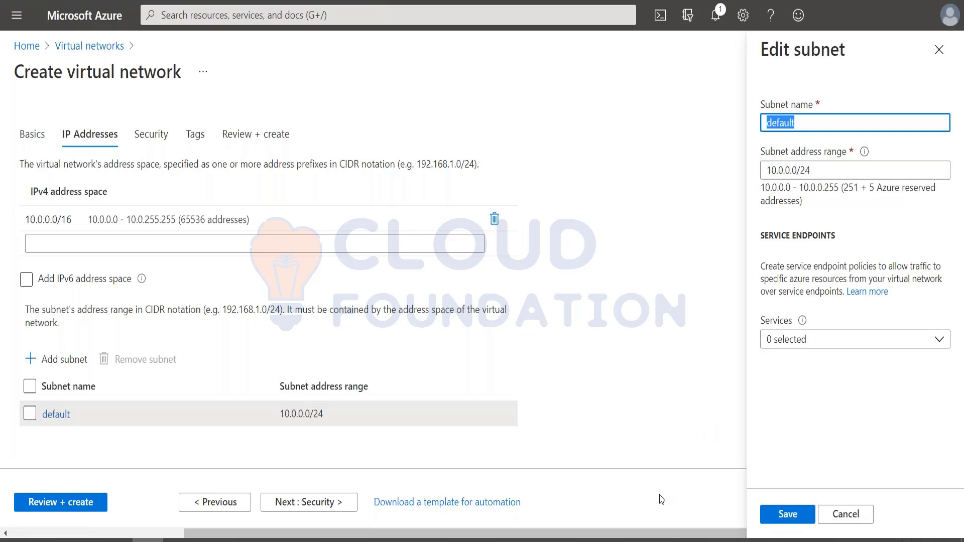
{"action": "type", "text": "websubnet"}
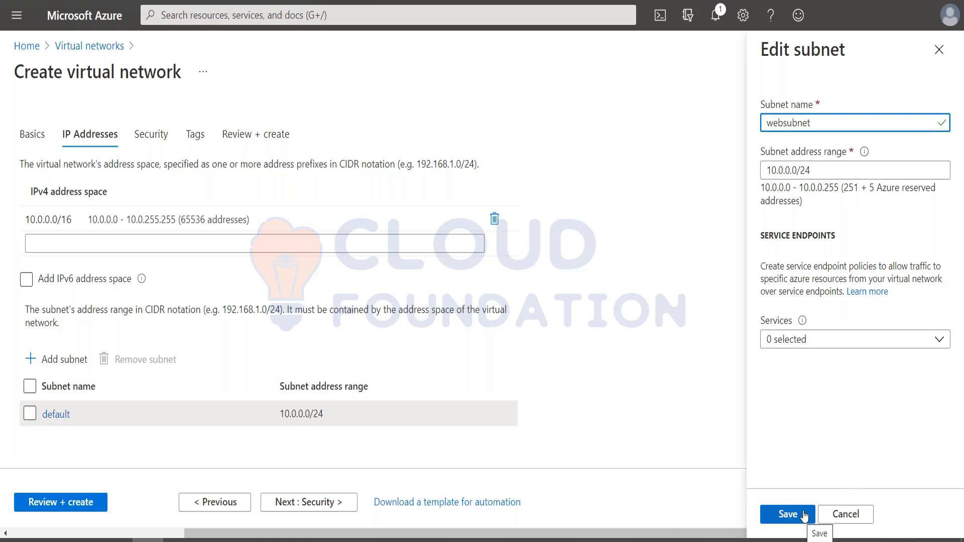
{"action": "left_click", "coordinate": [787, 514]}
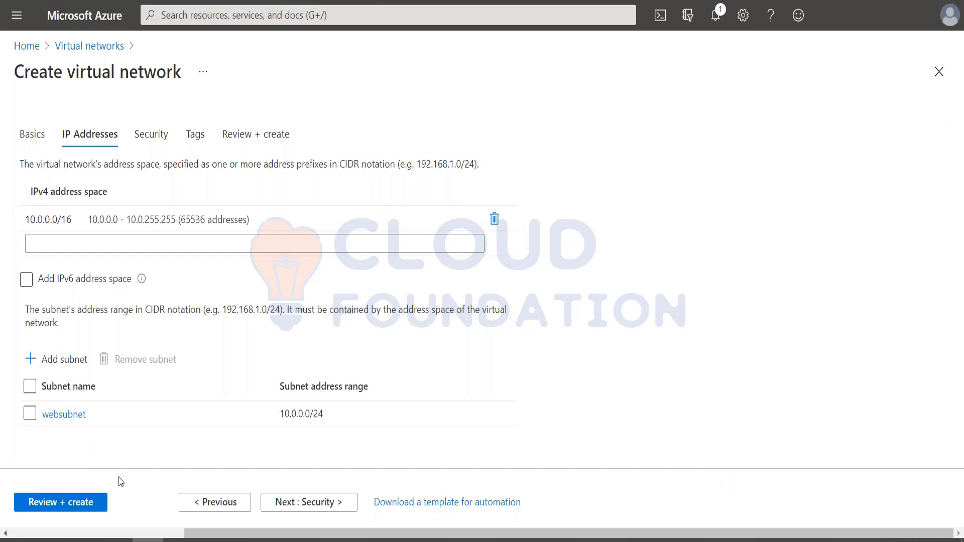
- Add a second subnet named dbsubnet with the address range 10.0.1.0/24
{"action": "left_click", "coordinate": [50, 359]}
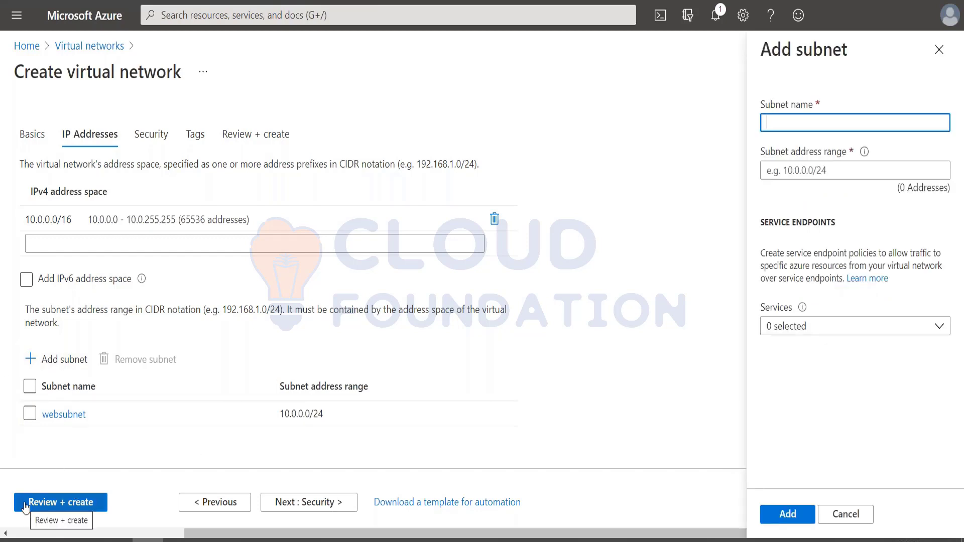
{"action": "type", "text": "dbsubnet"}
{"action": "key", "text": "Tab"}
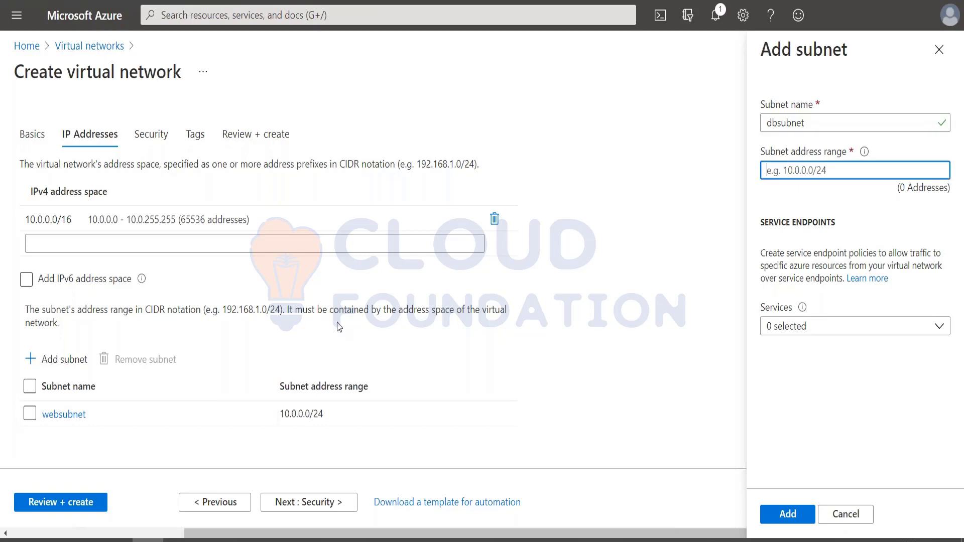
{"action": "type", "text": "10/"}
{"action": "key", "text": "BackSpace"}
{"action": "key", "text": "BackSpace"}
{"action": "type", "text": ".0.1"}
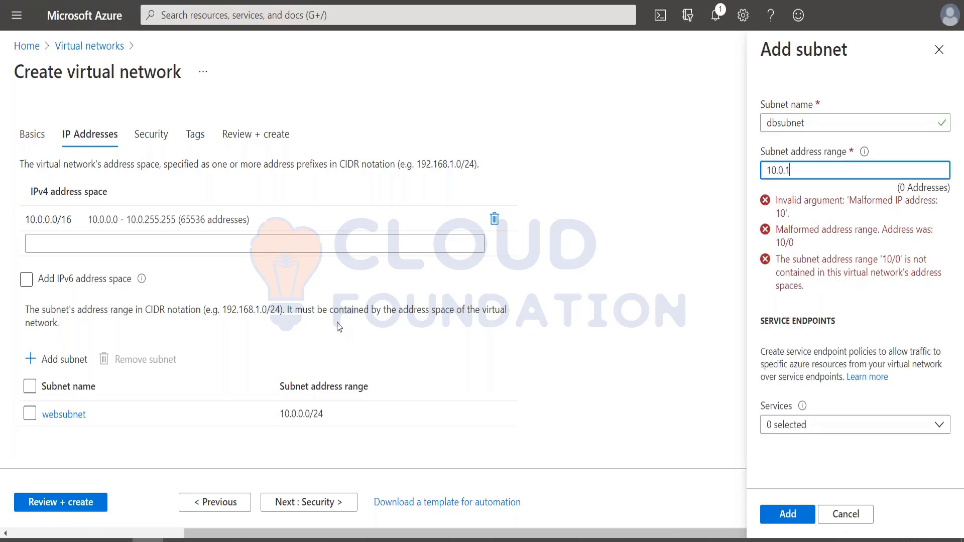
{"action": "type", "text": ".0/24"}
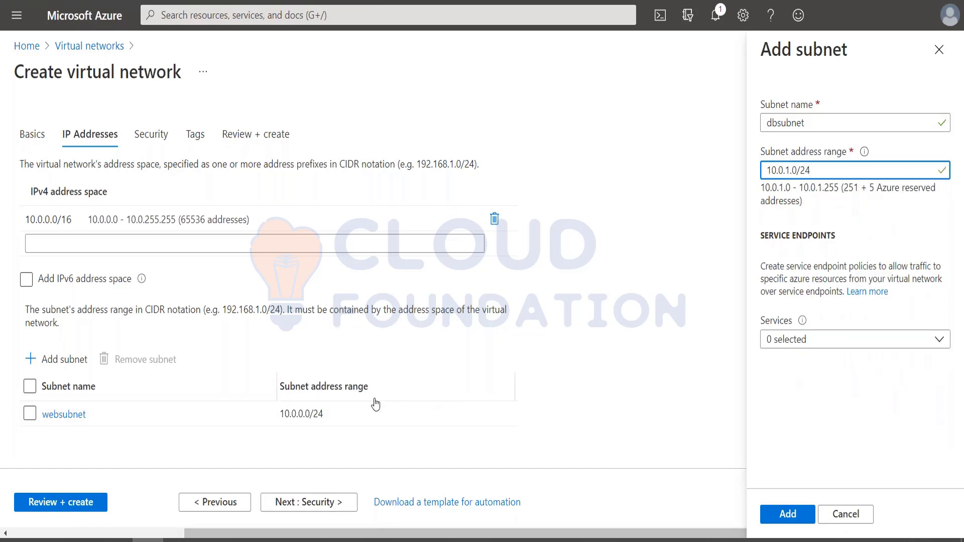
{"action": "left_click", "coordinate": [787, 515]}
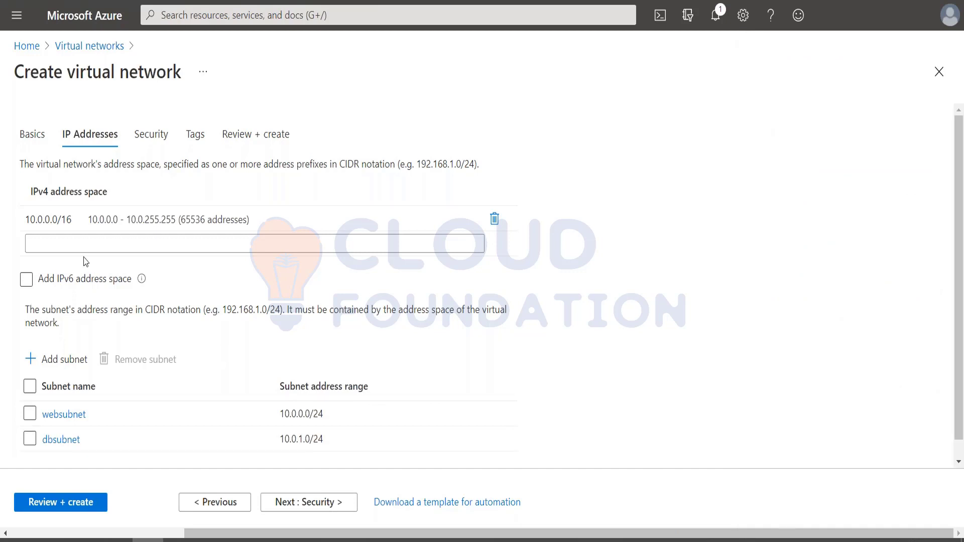
{"action": "left_click", "coordinate": [199, 227]}
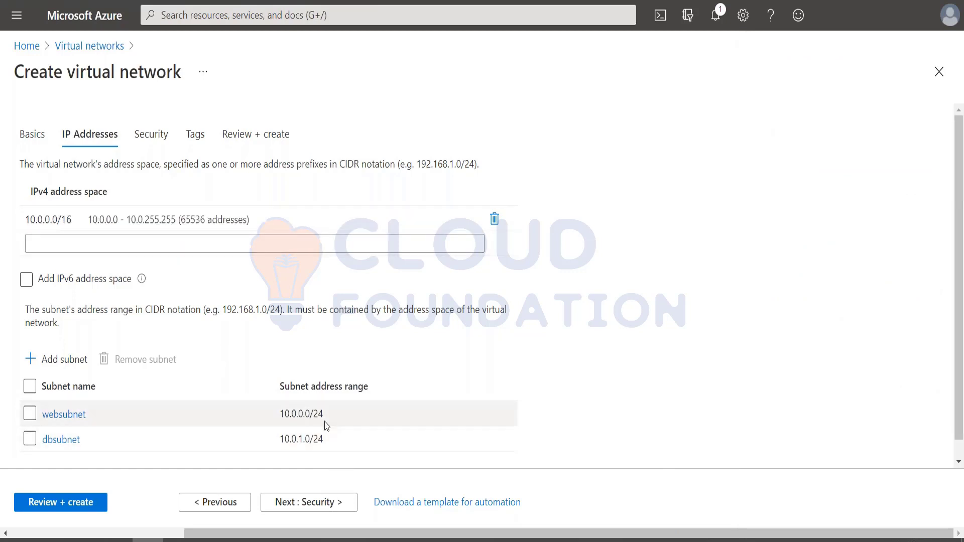
- Keep the default security settings and add the tag clientname with the value cloudfront
{"action": "left_click", "coordinate": [333, 508]}
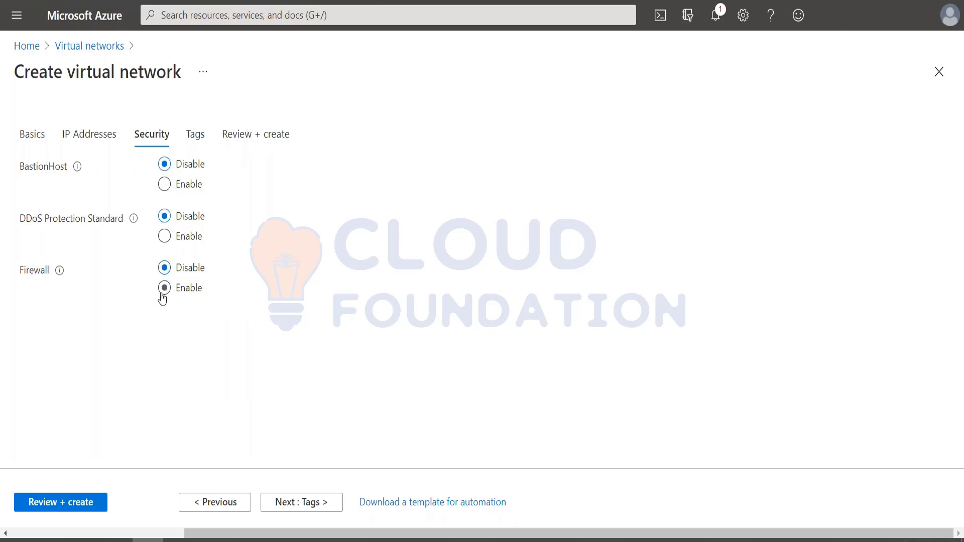
{"action": "left_click", "coordinate": [314, 505]}
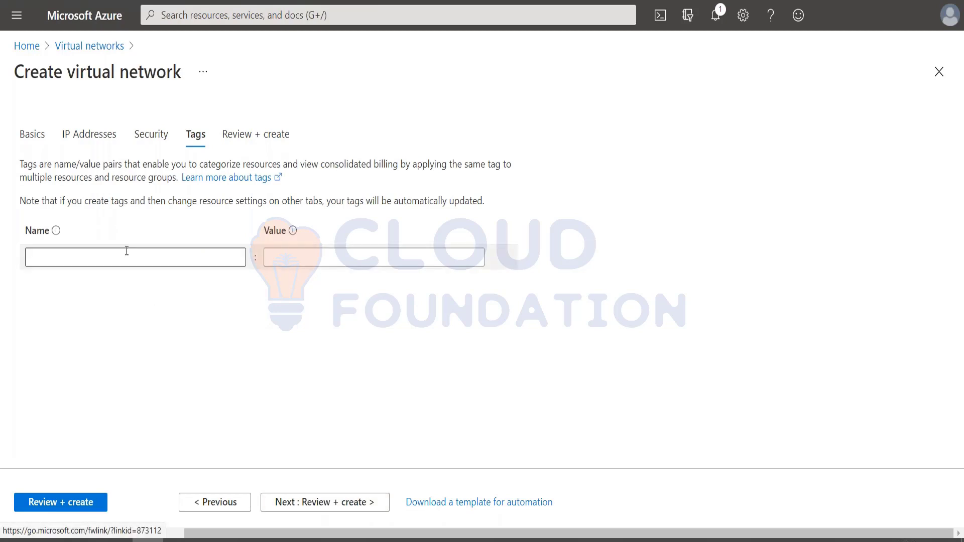
{"action": "left_click", "coordinate": [124, 258]}
{"action": "type", "text": "clien"}
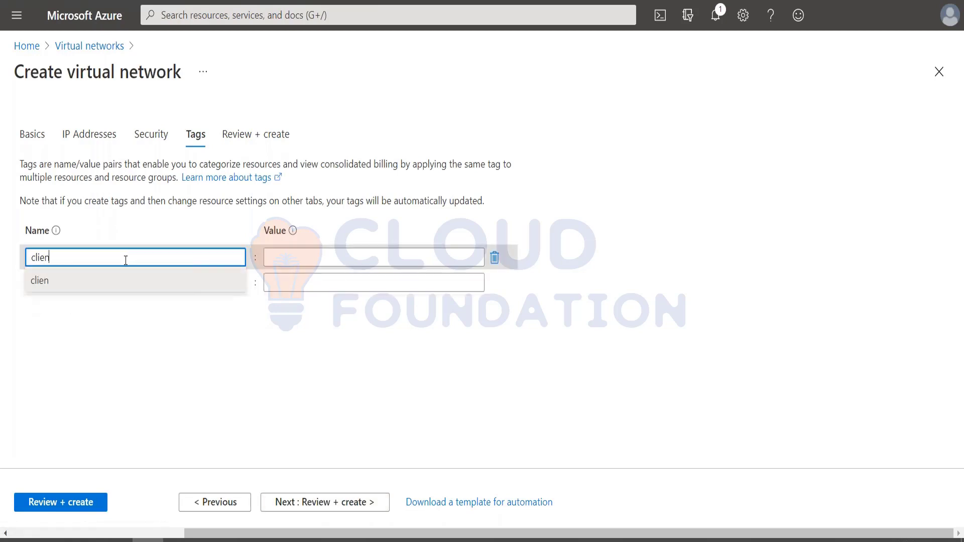
{"action": "type", "text": "tname"}
{"action": "key", "text": "Tab"}
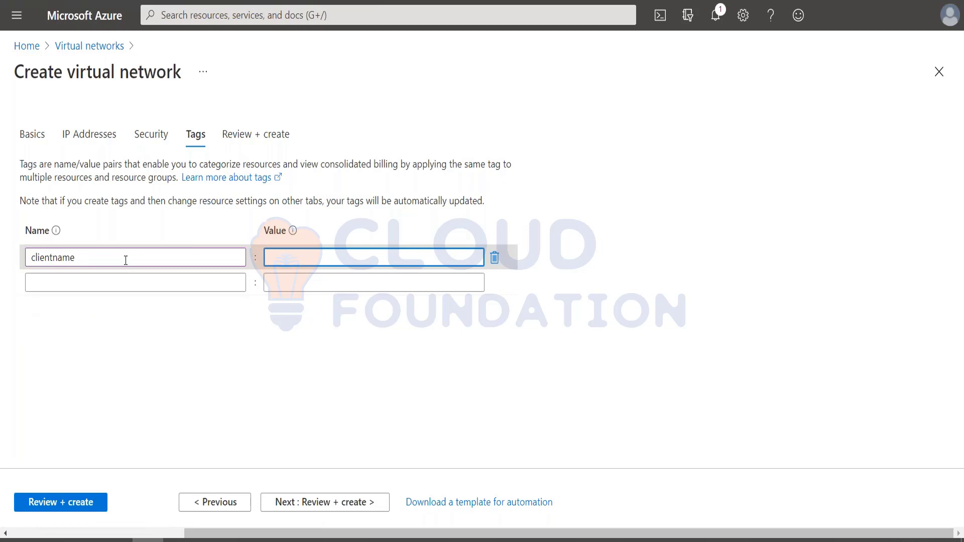
{"action": "type", "text": "cloudfront"}
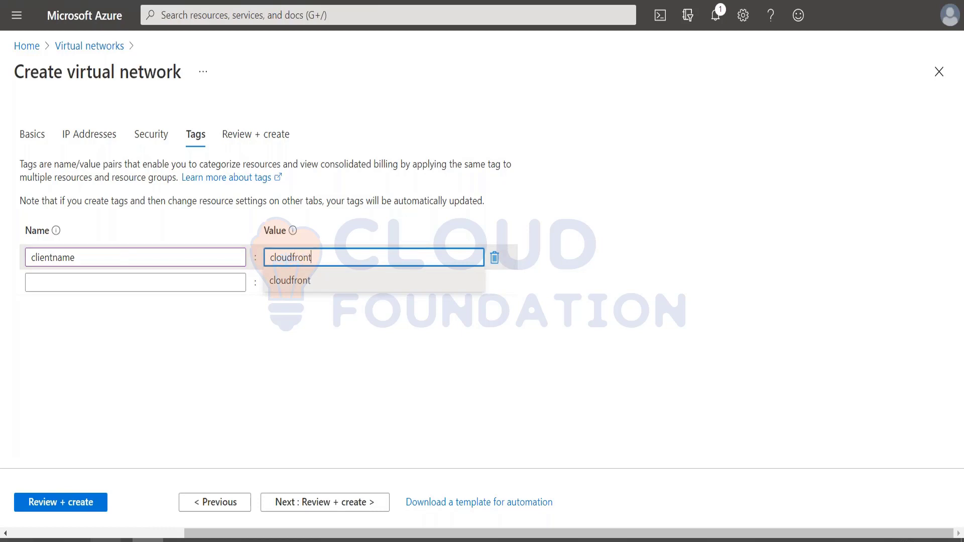
- Validate and create the virtual network, and open the deployed resource
{"action": "left_click", "coordinate": [347, 504]}
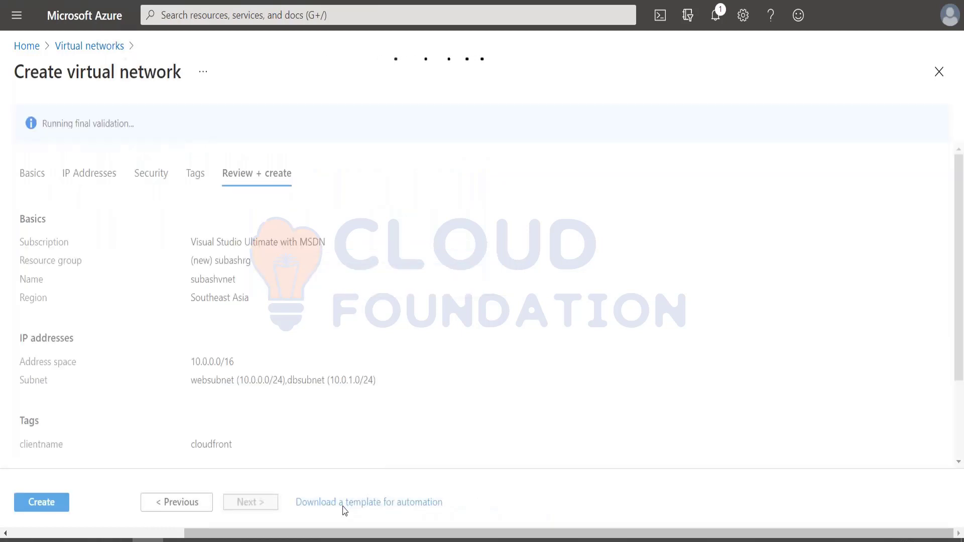
{"action": "left_click", "coordinate": [32, 501]}
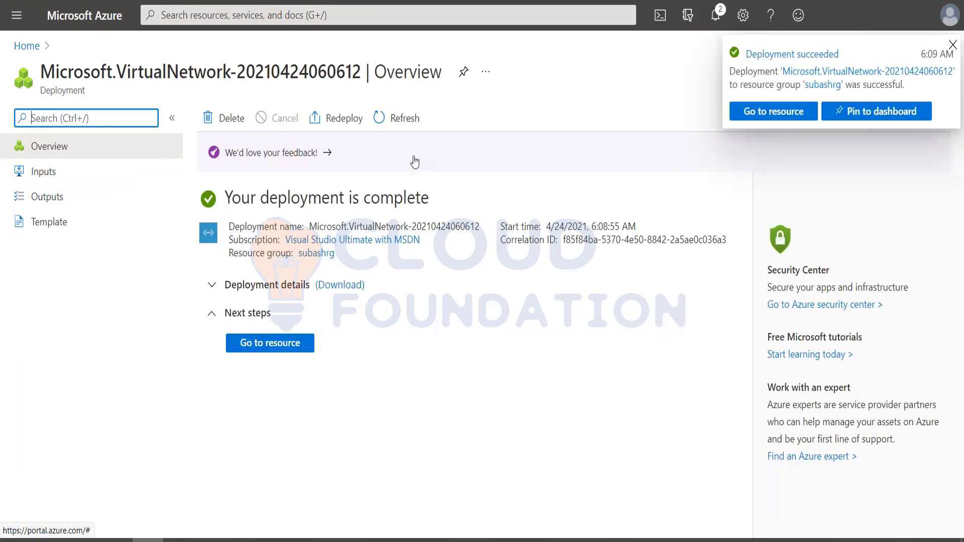
{"action": "left_click", "coordinate": [286, 348]}
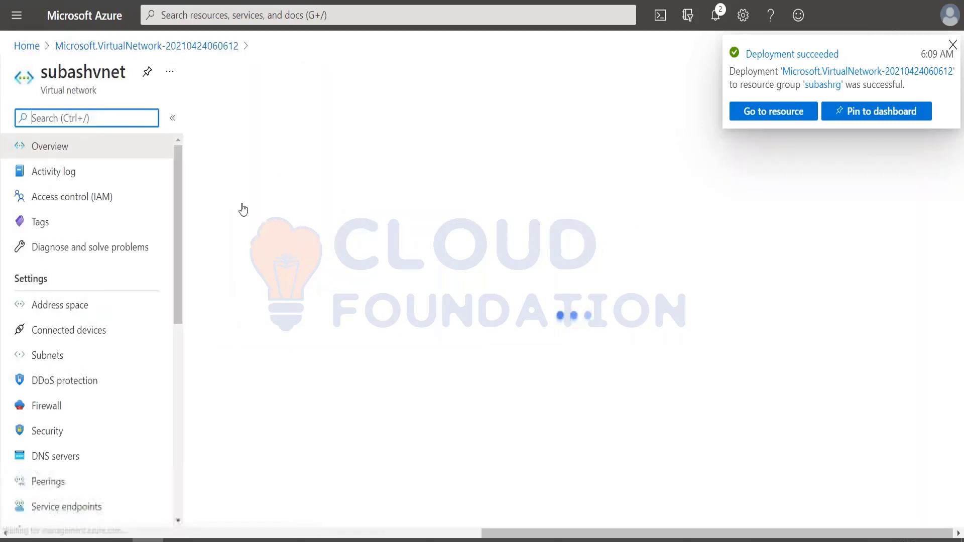
- Examine the address space and subnets of subashvnet and look through its other settings
{"action": "left_click", "coordinate": [56, 308]}
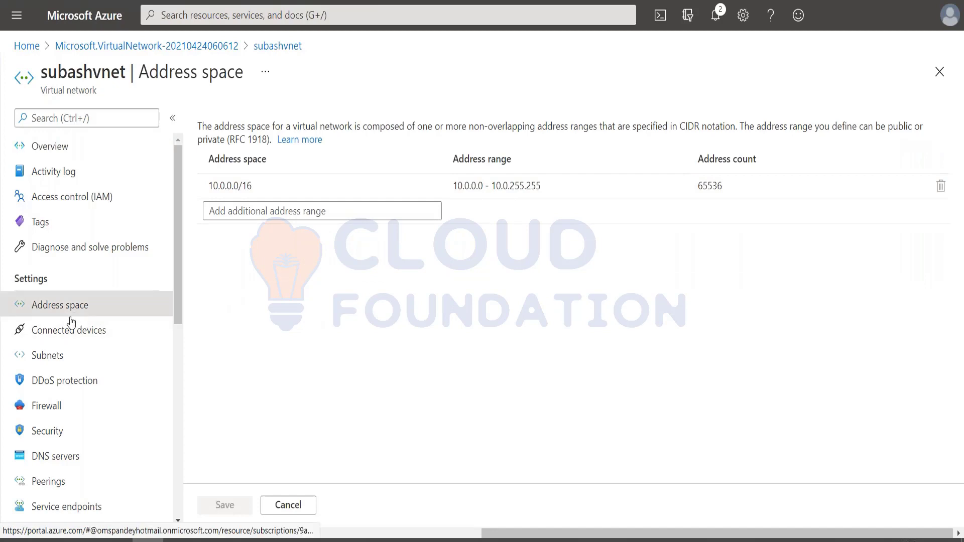
{"action": "left_click", "coordinate": [59, 356]}
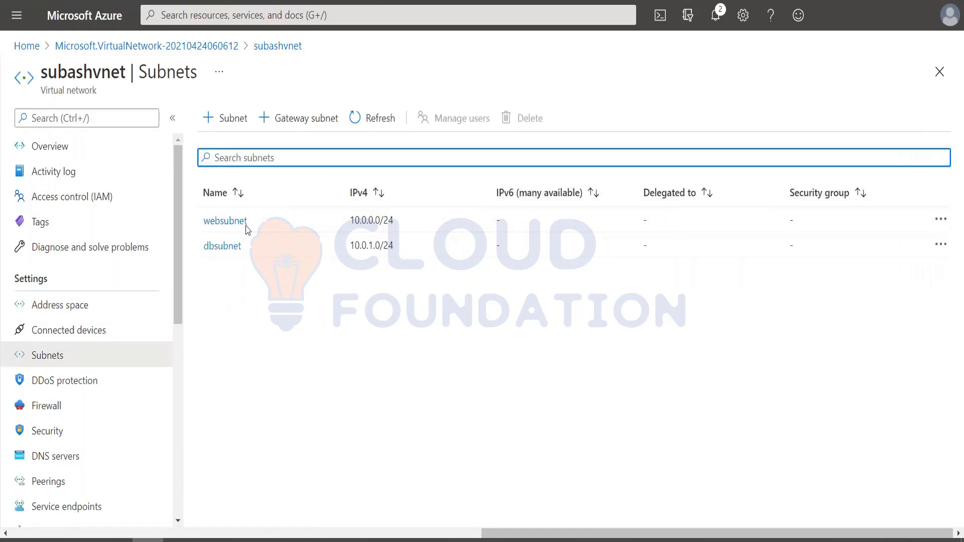
{"action": "scroll", "coordinate": [112, 478], "scroll_direction": "down", "scroll_amount": 7}
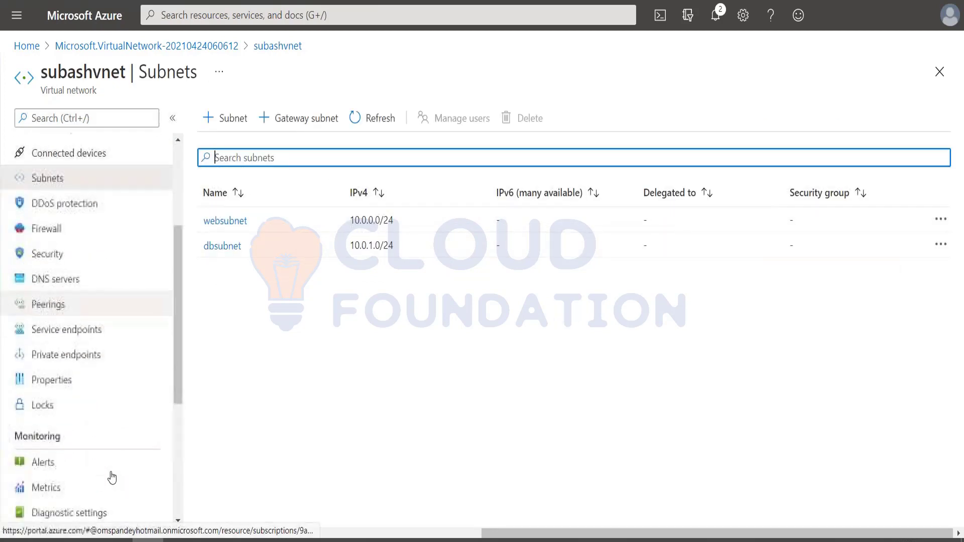
{"action": "scroll", "coordinate": [113, 477], "scroll_direction": "up", "scroll_amount": 7}
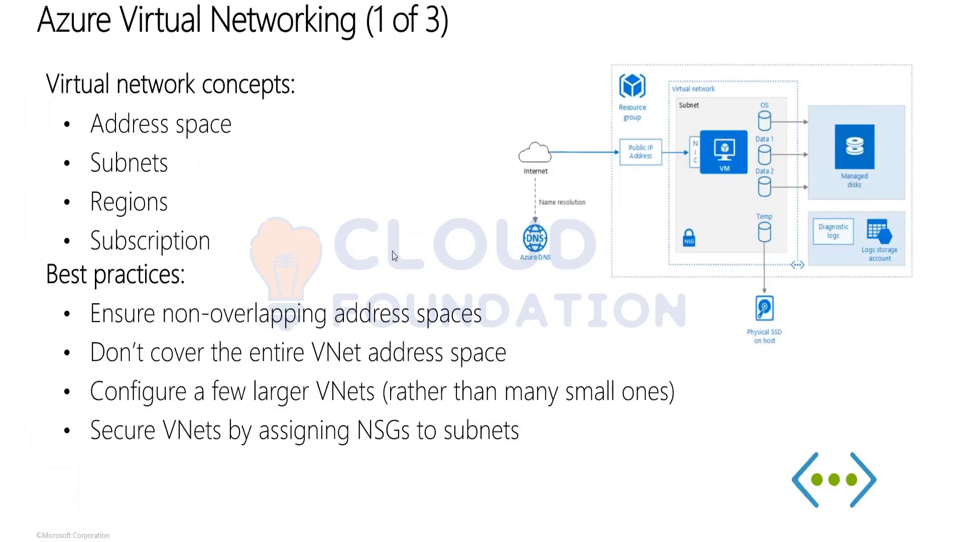
{"action": "left_click", "coordinate": [328, 331]}
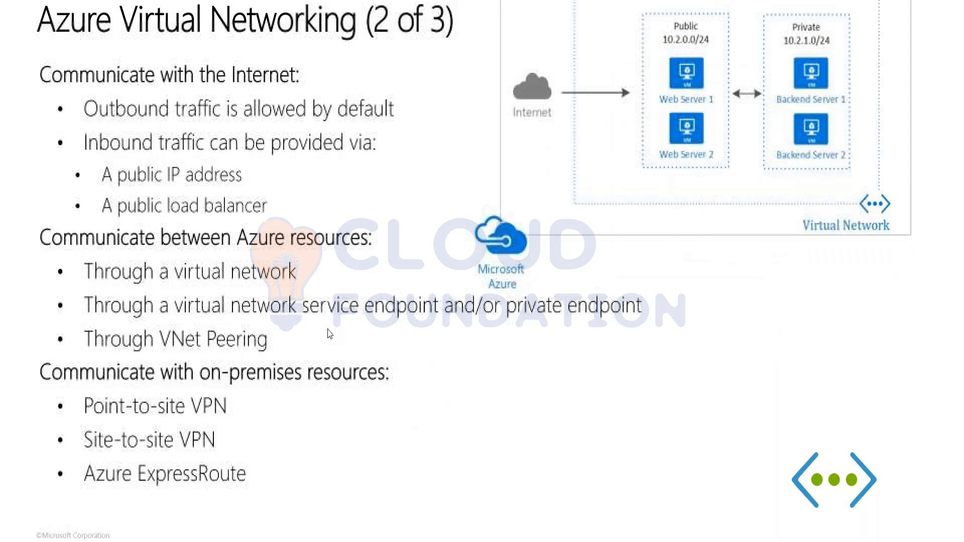
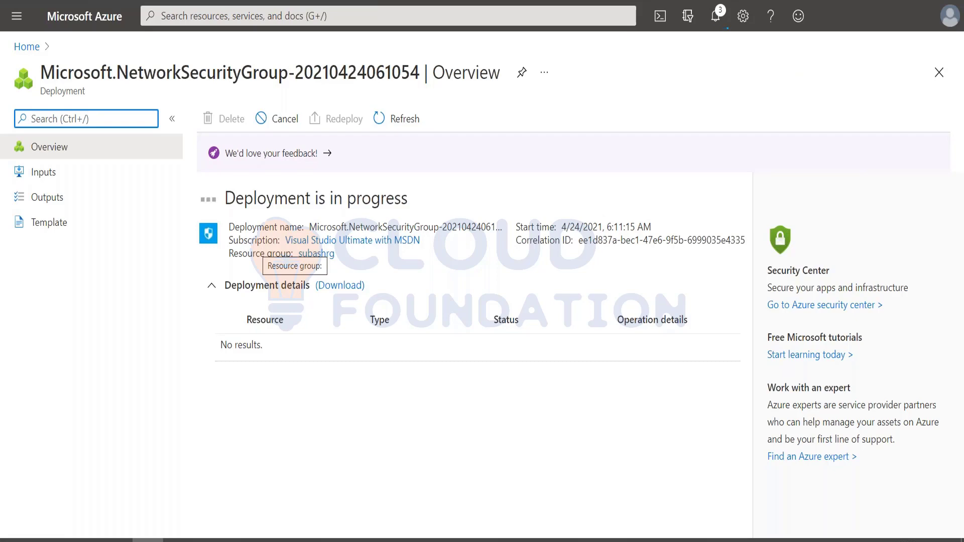
{"action": "mouse_move", "coordinate": [212, 540]}
{"action": "mouse_move", "coordinate": [260, 455]}
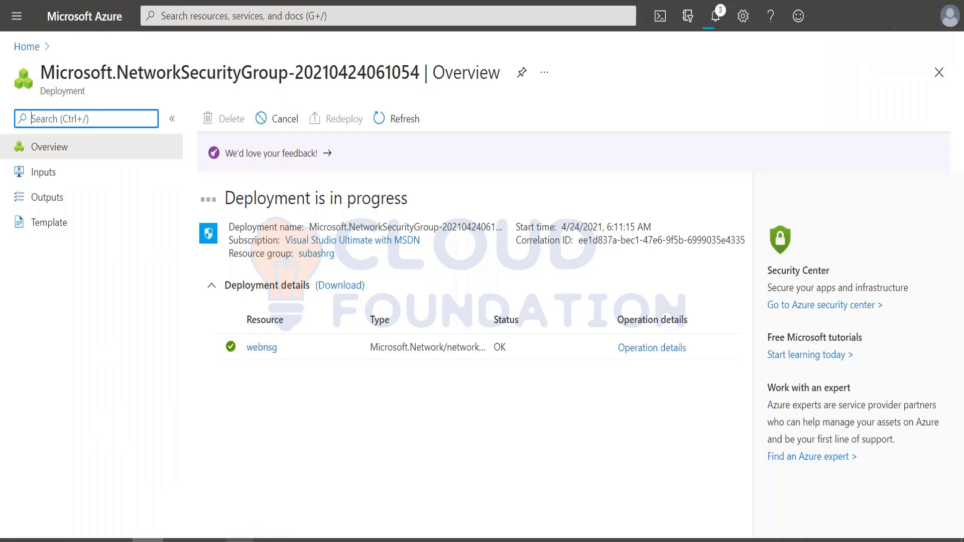
- Switch to the VNet page in OneNote and add the line "NSG (Network Security Group)" below the private IP note
{"action": "left_click", "coordinate": [241, 541]}
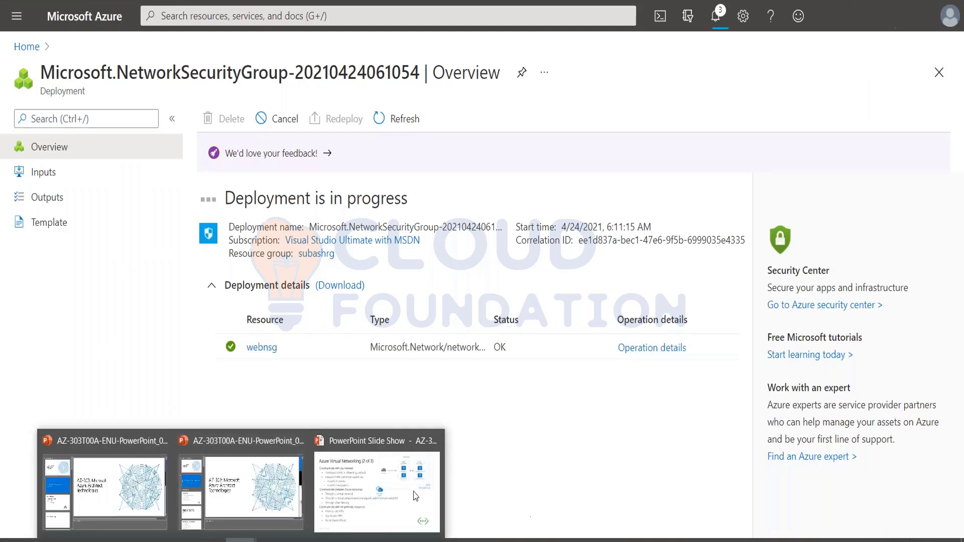
{"action": "left_click", "coordinate": [211, 540]}
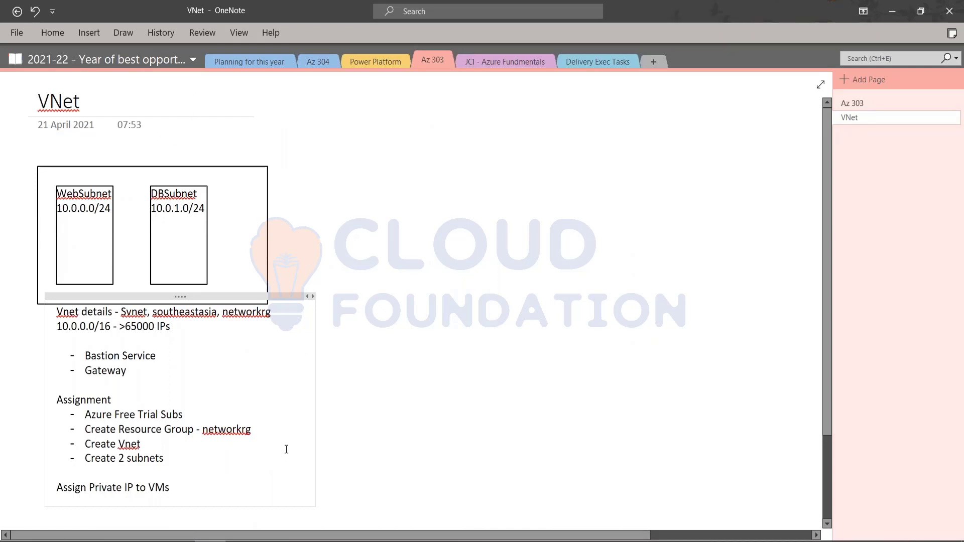
{"action": "key", "text": "Return"}
{"action": "key", "text": "Return"}
{"action": "type", "text": "NS"}
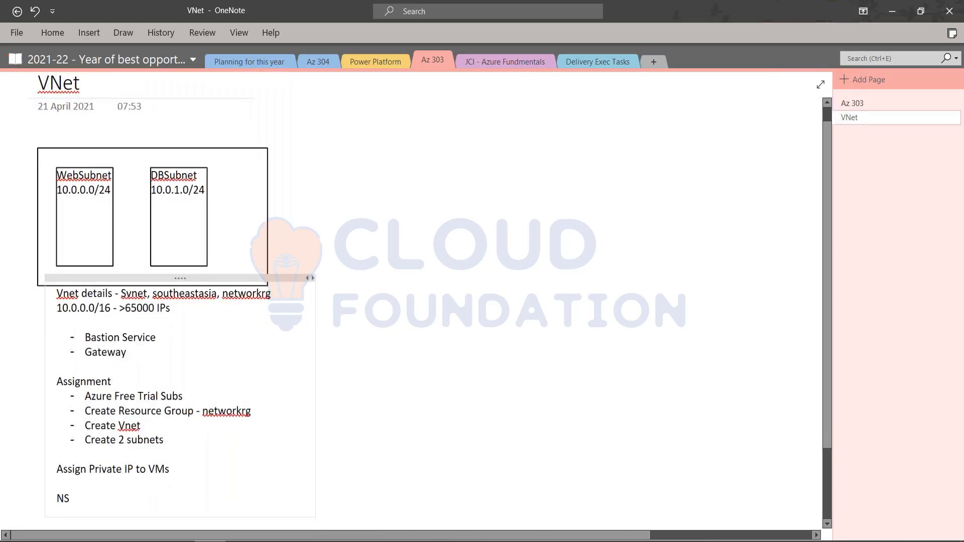
{"action": "type", "text": "G (Network Sercurity Group)"}
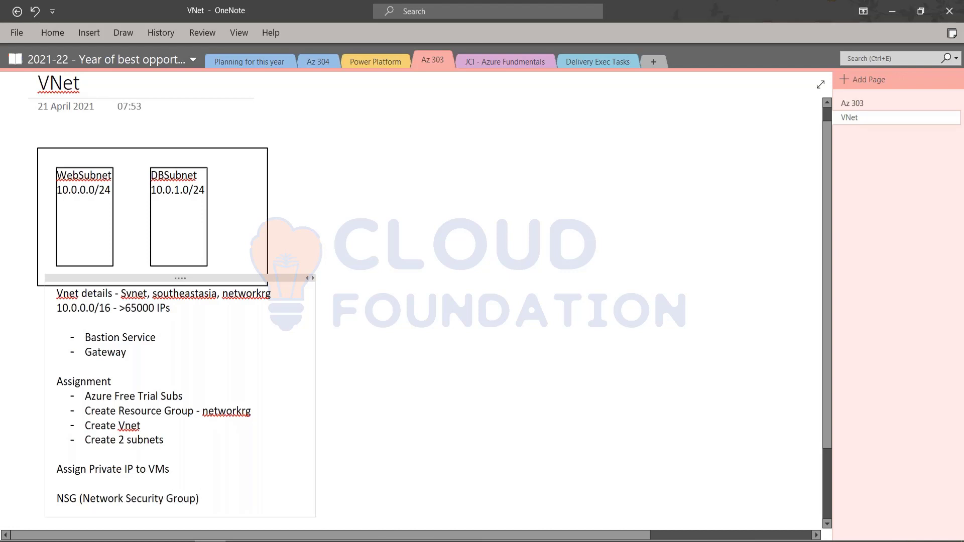
{"action": "key", "text": "Return"}
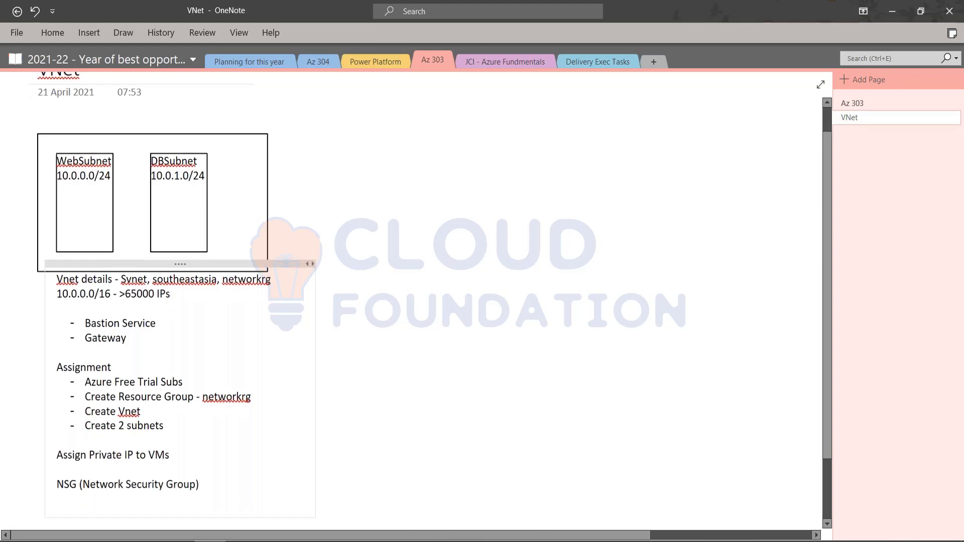
- Add the bullets "Applied on Subnet - Used for multiple VMs" and "Applied on NIC (Network Interface Card) - Only of 1 VM" under the NSG line
{"action": "type", "text": "- Appl"}
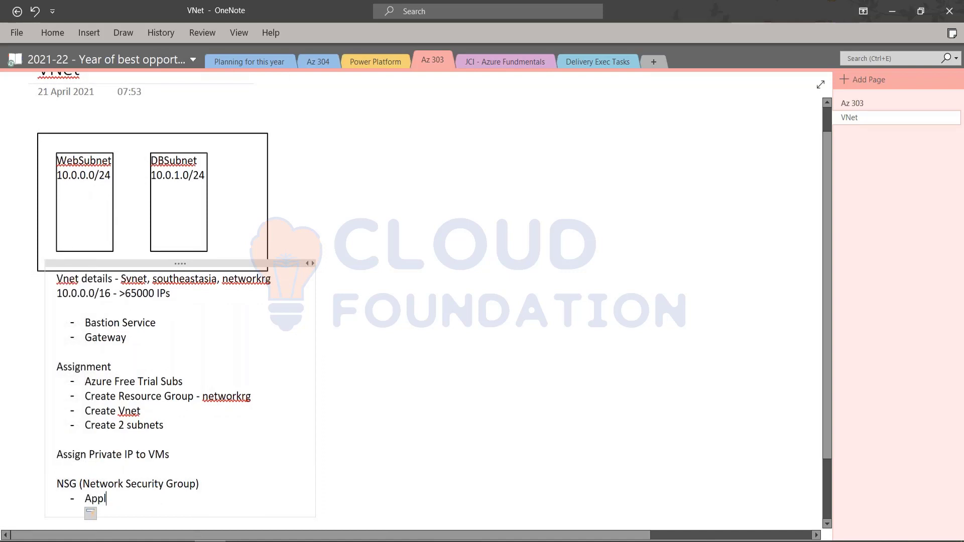
{"action": "type", "text": "ied on Subnet"}
{"action": "key", "text": "Return"}
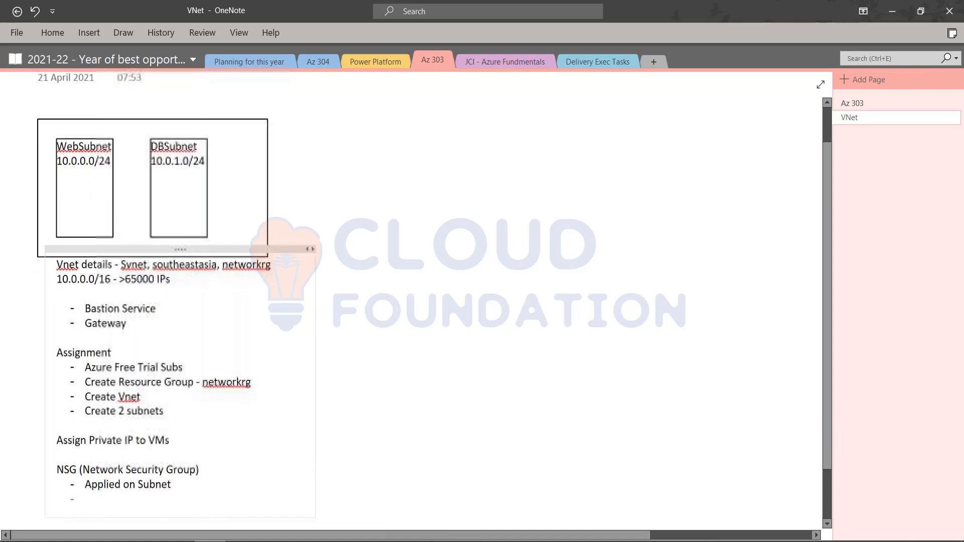
{"action": "type", "text": "Applied "}
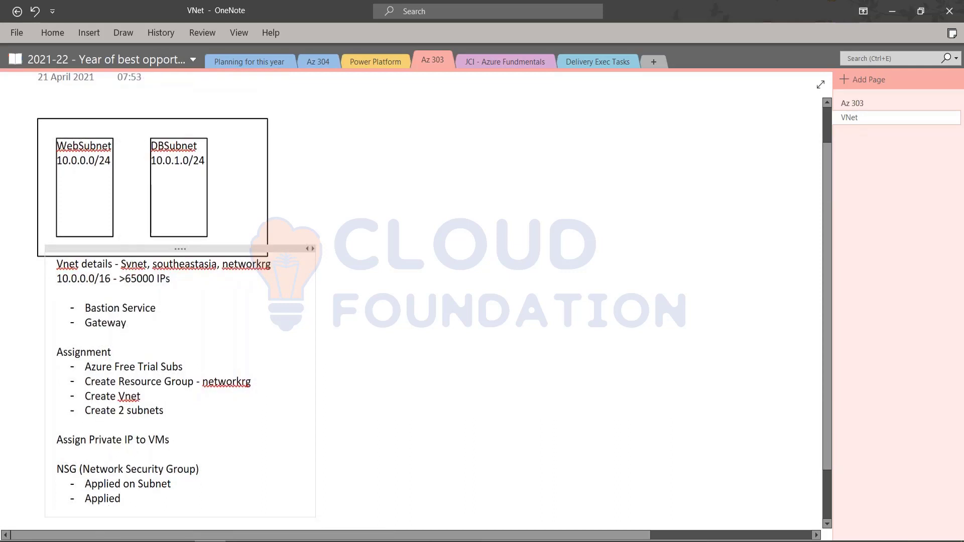
{"action": "type", "text": "on NIC (Network Interface "}
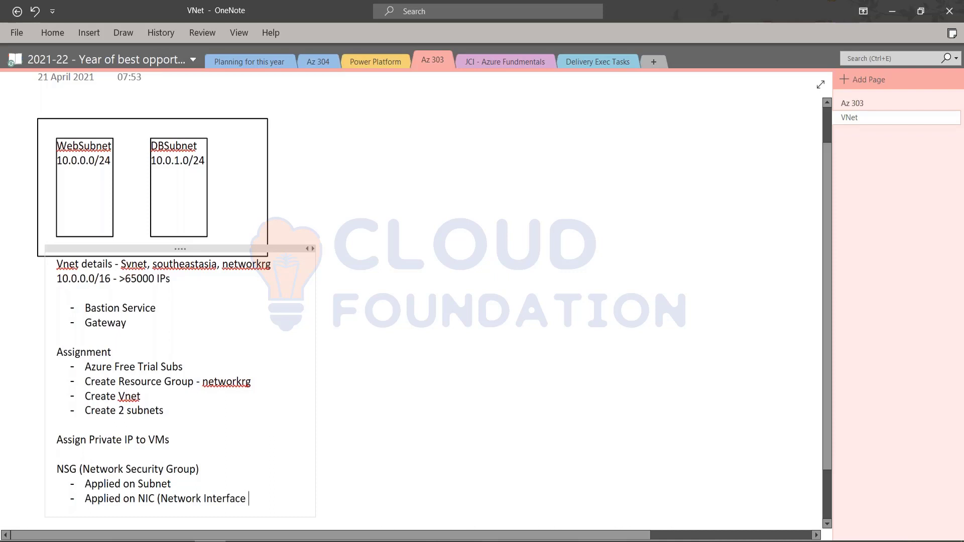
{"action": "type", "text": "Card)"}
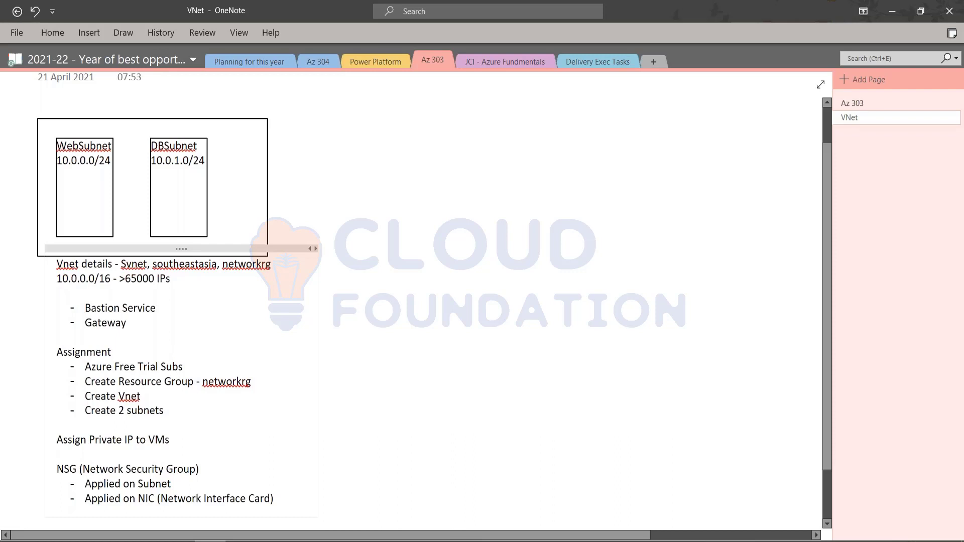
{"action": "type", "text": " - On"}
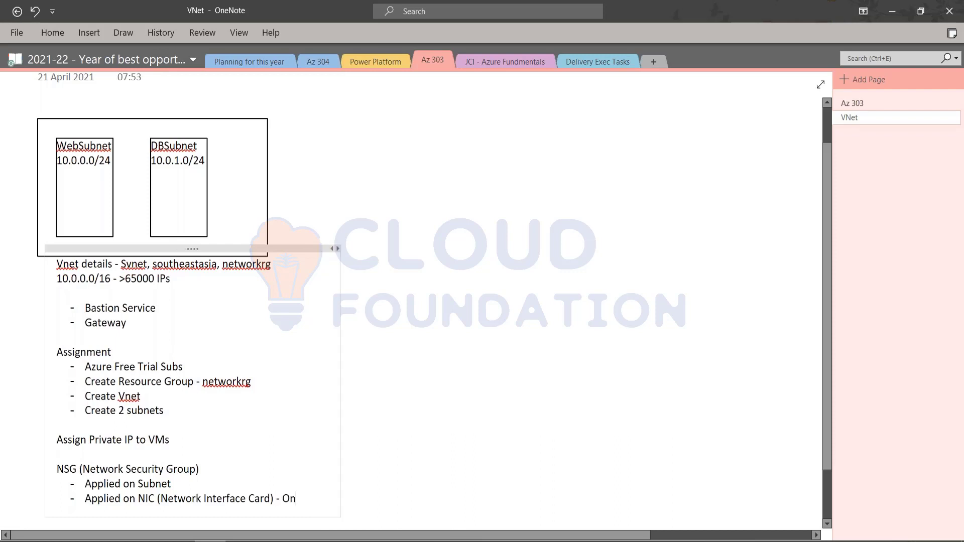
{"action": "type", "text": "ly of 1 VM"}
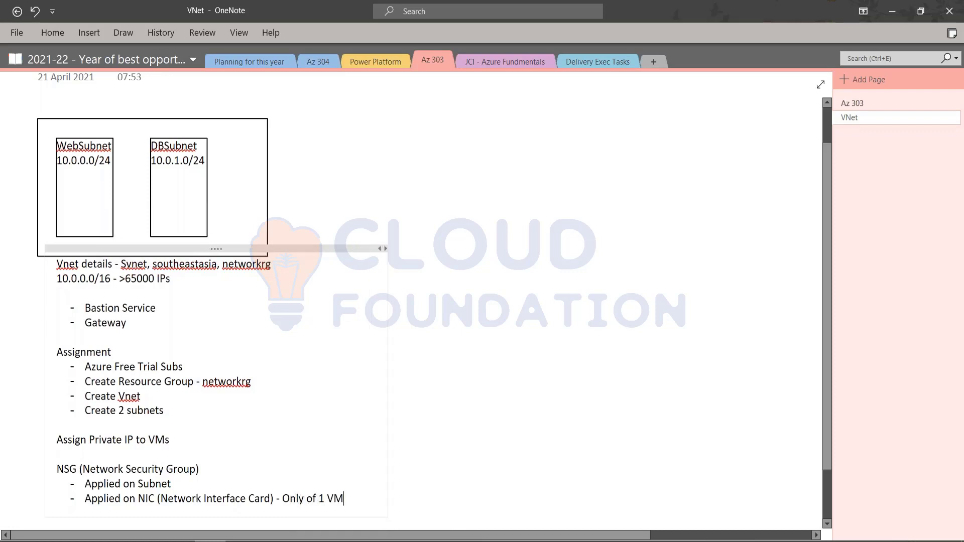
{"action": "type", "text": "- Used for multiple VMs"}
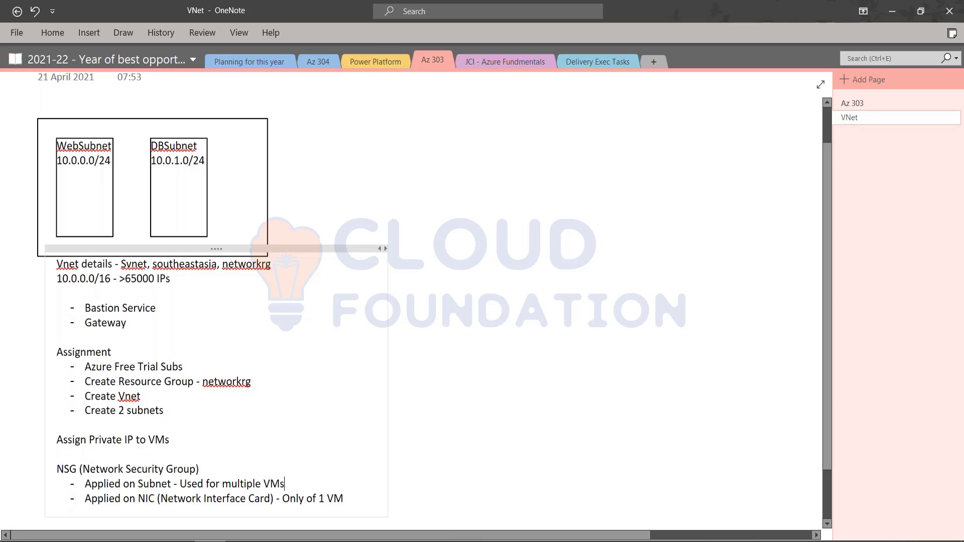
- Extend the NSG heading line with "- Rules [Src IP, Dest IP, Port Number, Priority, Allow/Deny]"
{"action": "left_click", "coordinate": [200, 470]}
{"action": "type", "text": "- Rules []"}
{"action": "key", "text": "Left"}
{"action": "type", "text": "Src IP, Des"}
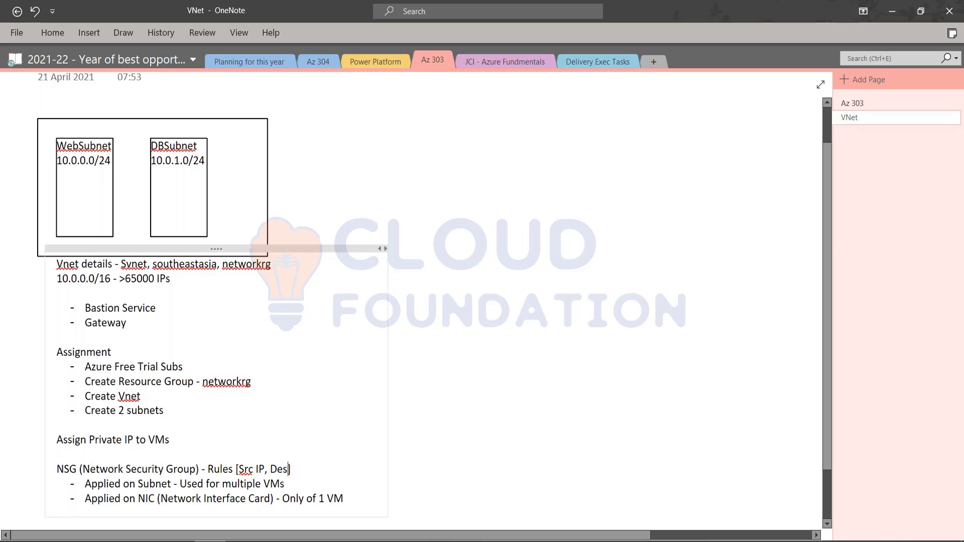
{"action": "type", "text": " IP"}
{"action": "type", "text": "t"}
{"action": "type", "text": ","}
{"action": "type", "text": "Port Number"}
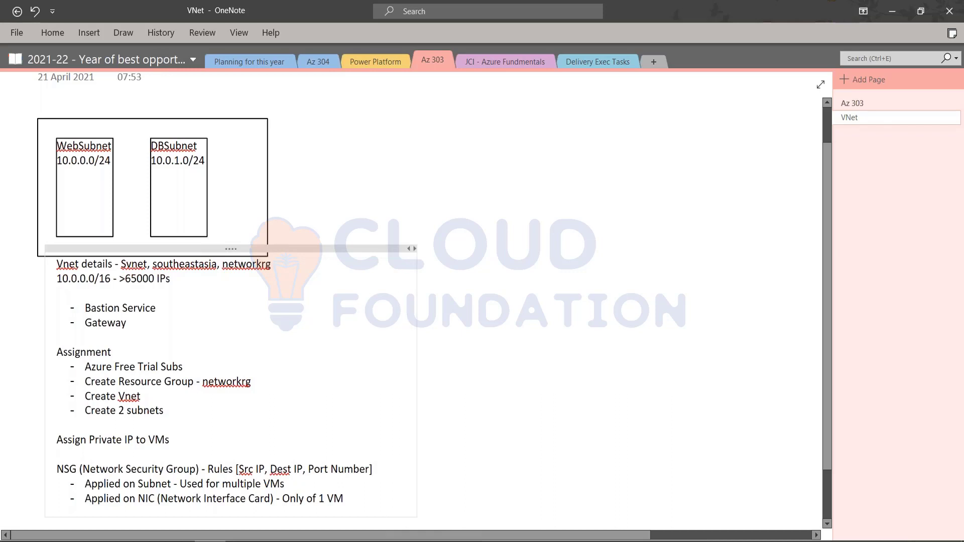
{"action": "type", "text": ", Priori"}
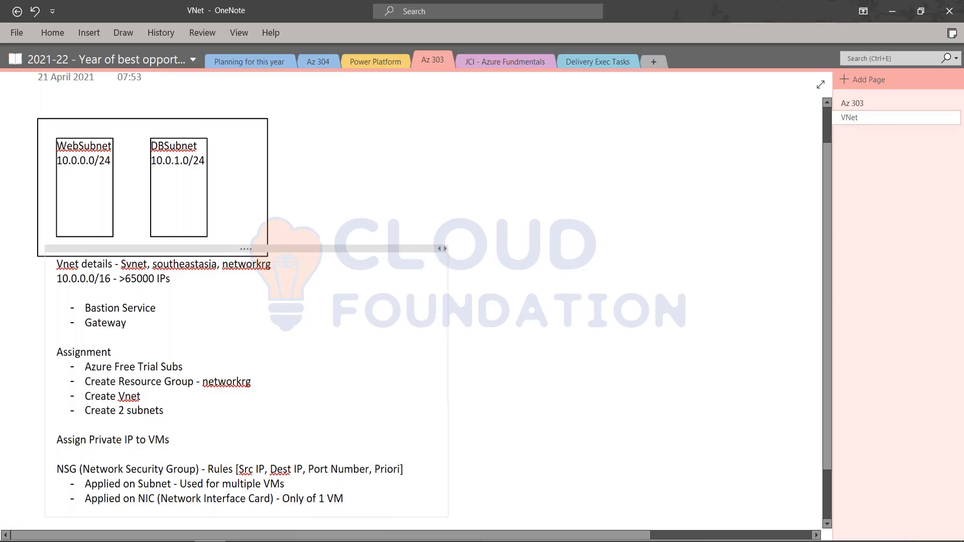
{"action": "type", "text": "ty,"}
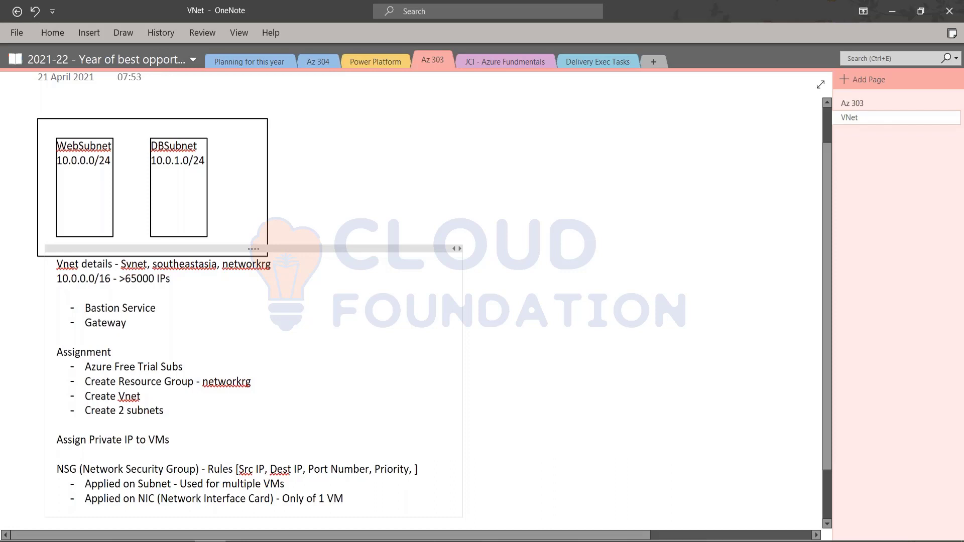
{"action": "type", "text": "Allow/Deny"}
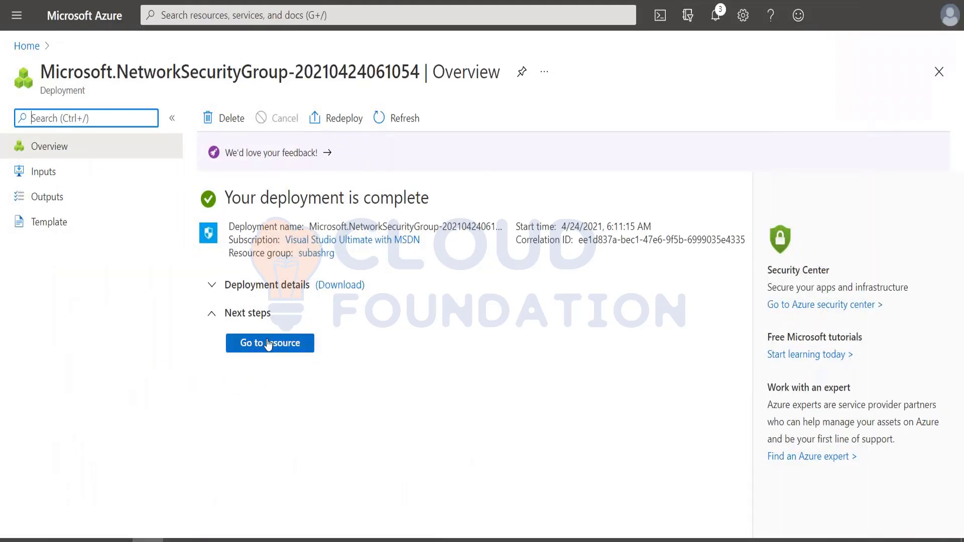
- Return to the Azure portal, open the deployed webnsg and examine the priorities and names of its default outbound security rules
{"action": "left_click", "coordinate": [268, 343]}
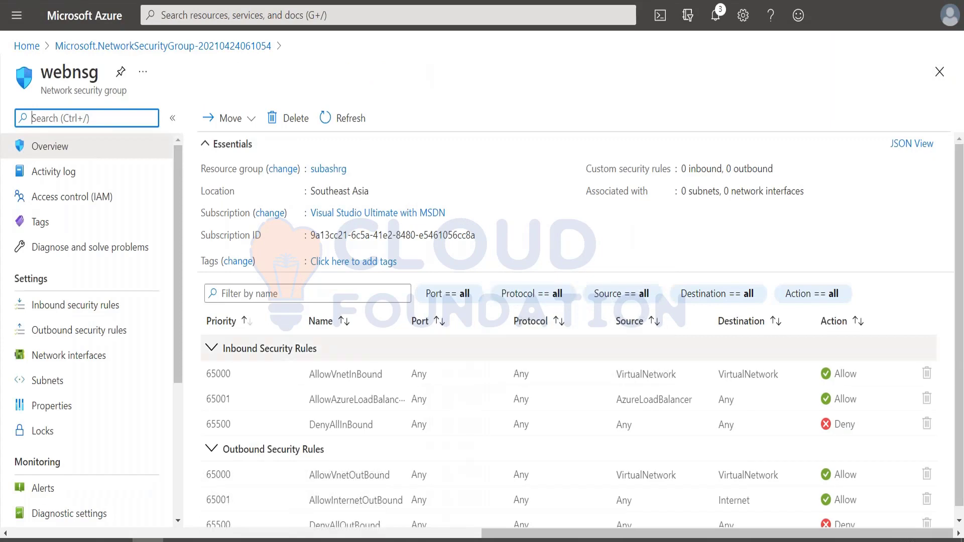
{"action": "scroll", "coordinate": [429, 440], "scroll_direction": "down", "scroll_amount": 1}
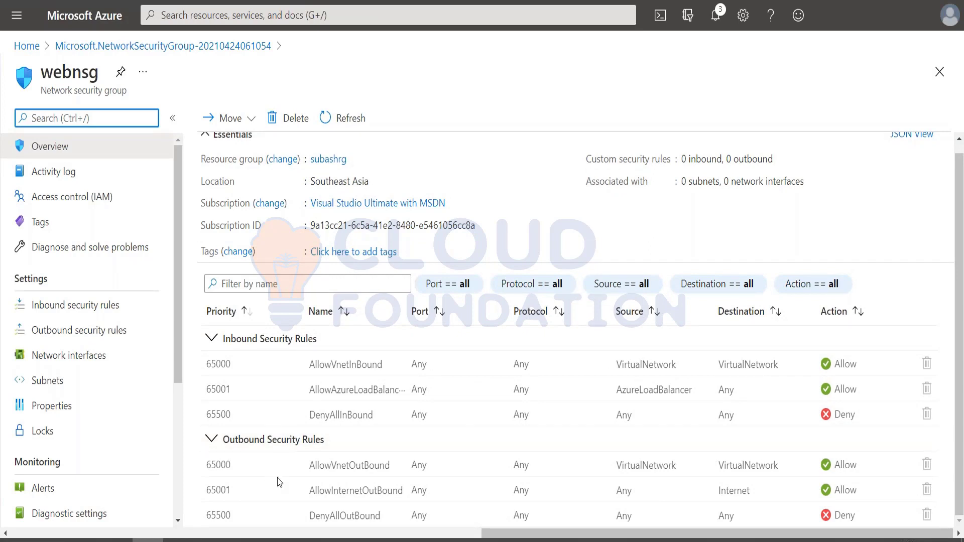
{"action": "double_click", "coordinate": [221, 491]}
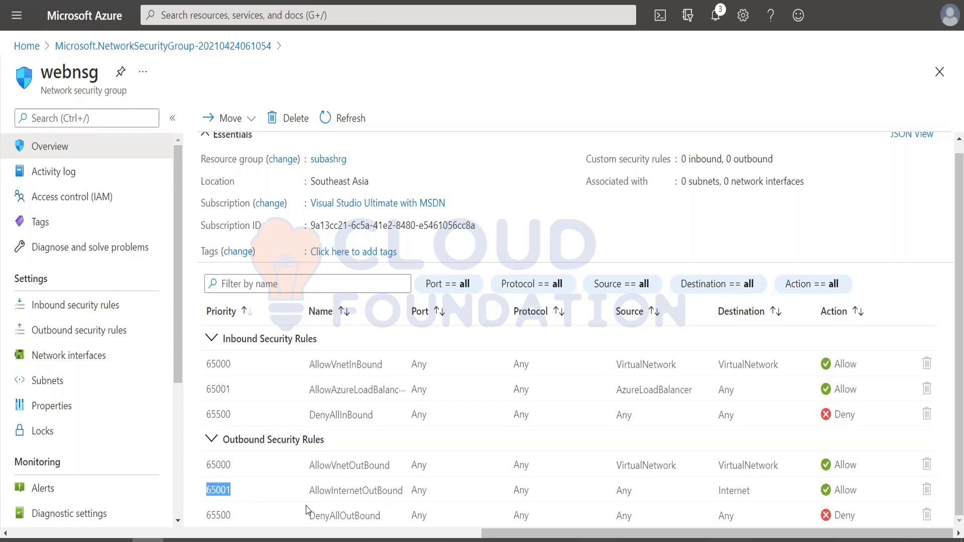
{"action": "double_click", "coordinate": [341, 490]}
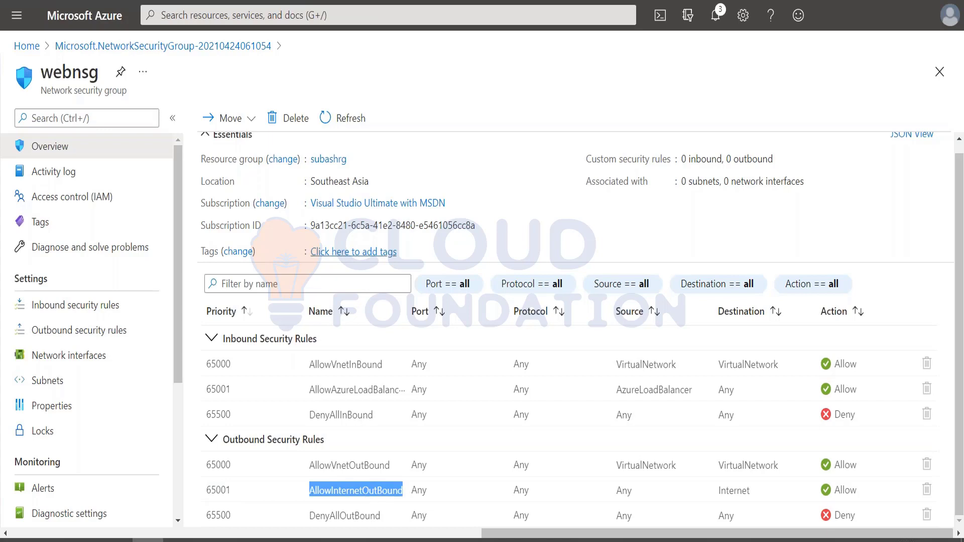
{"action": "left_click", "coordinate": [221, 135]}
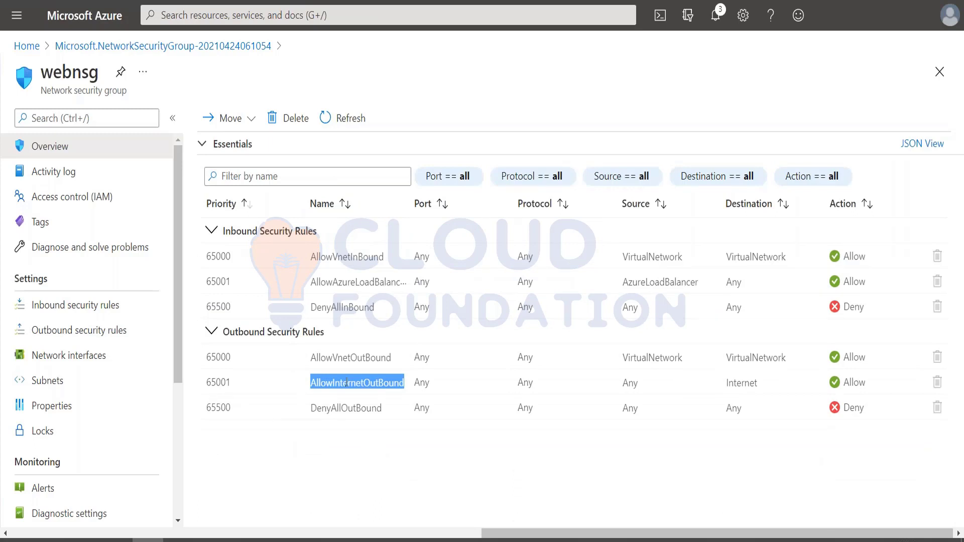
{"action": "double_click", "coordinate": [217, 408]}
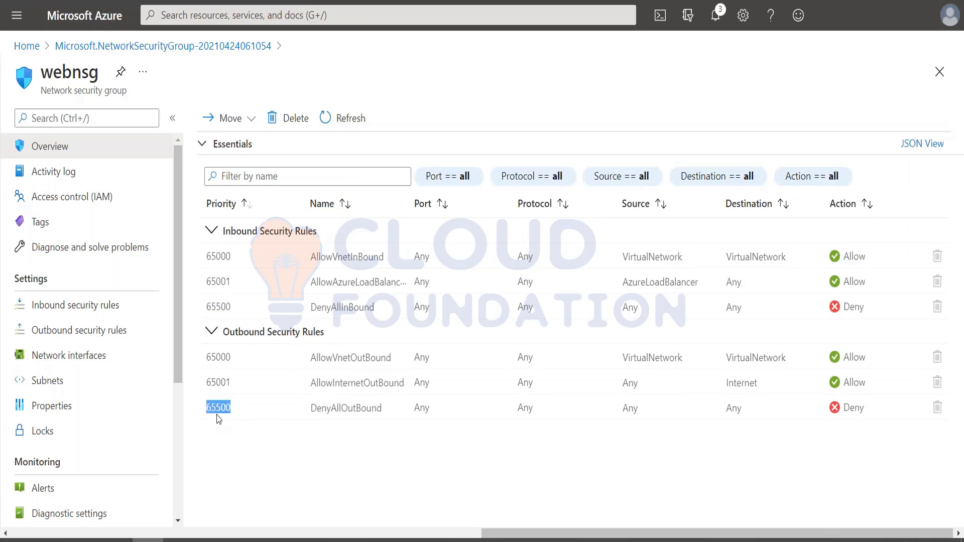
{"action": "double_click", "coordinate": [330, 409]}
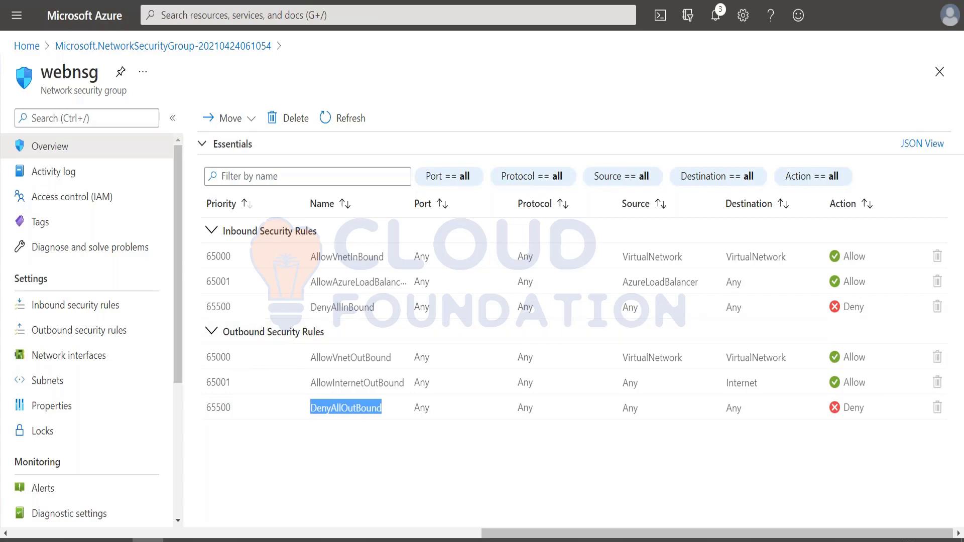
- Compare the priorities of the default inbound security rules of webnsg
{"action": "double_click", "coordinate": [220, 307]}
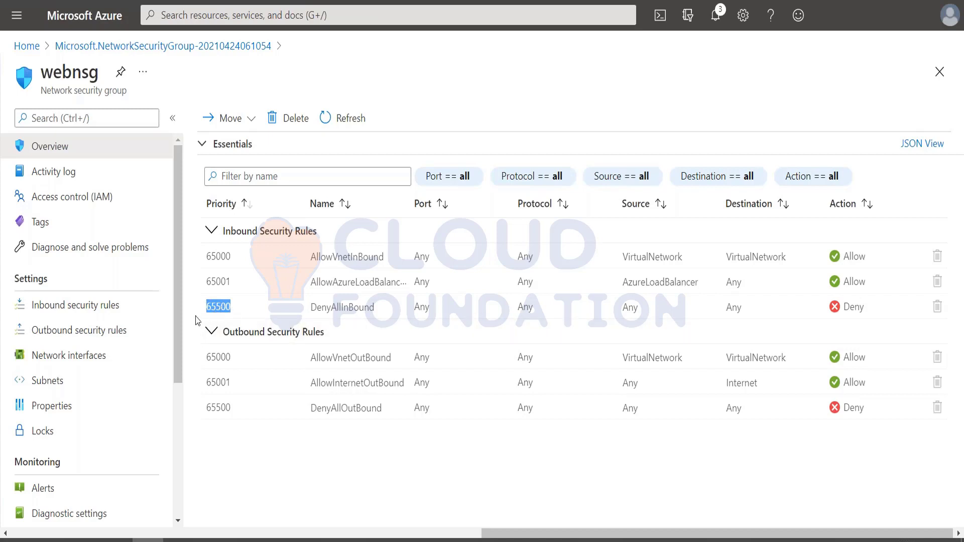
{"action": "double_click", "coordinate": [217, 282]}
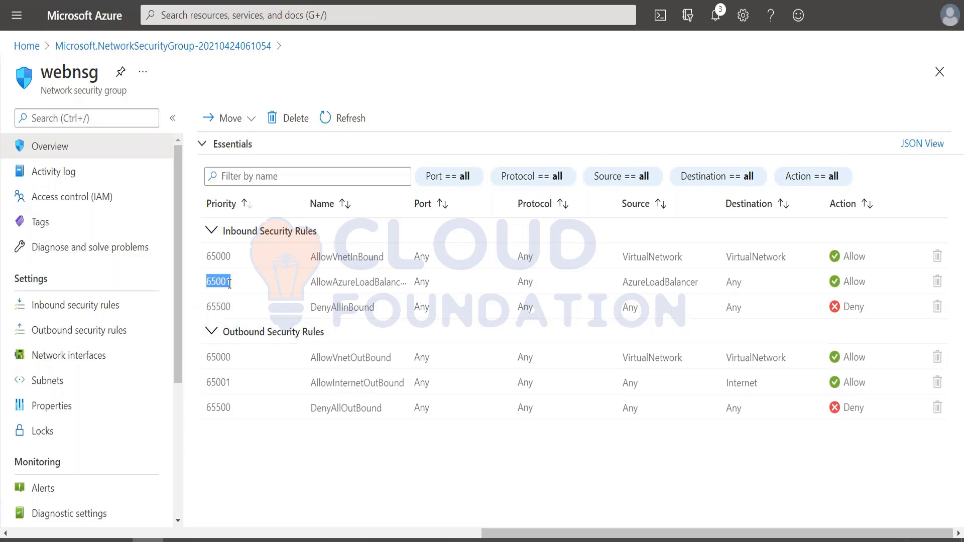
{"action": "double_click", "coordinate": [220, 307]}
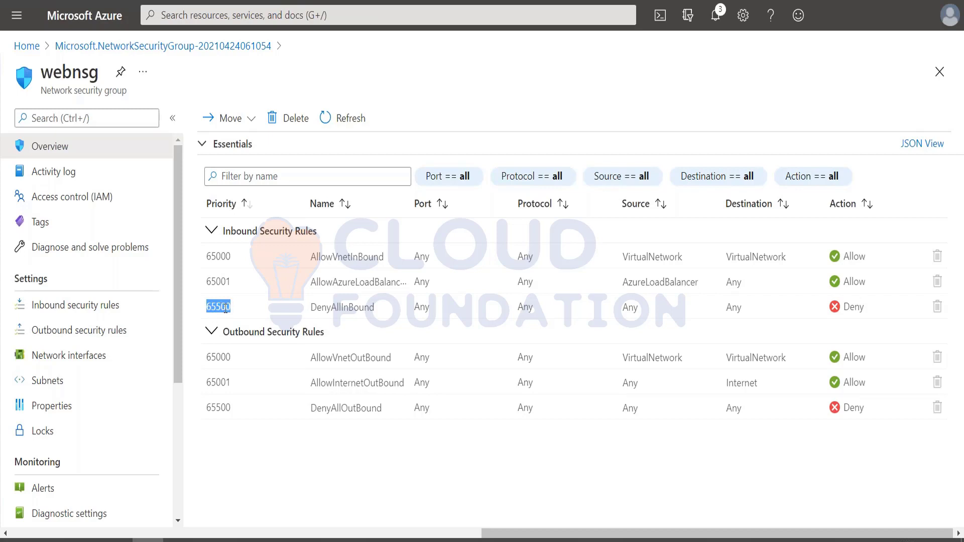
{"action": "double_click", "coordinate": [220, 255]}
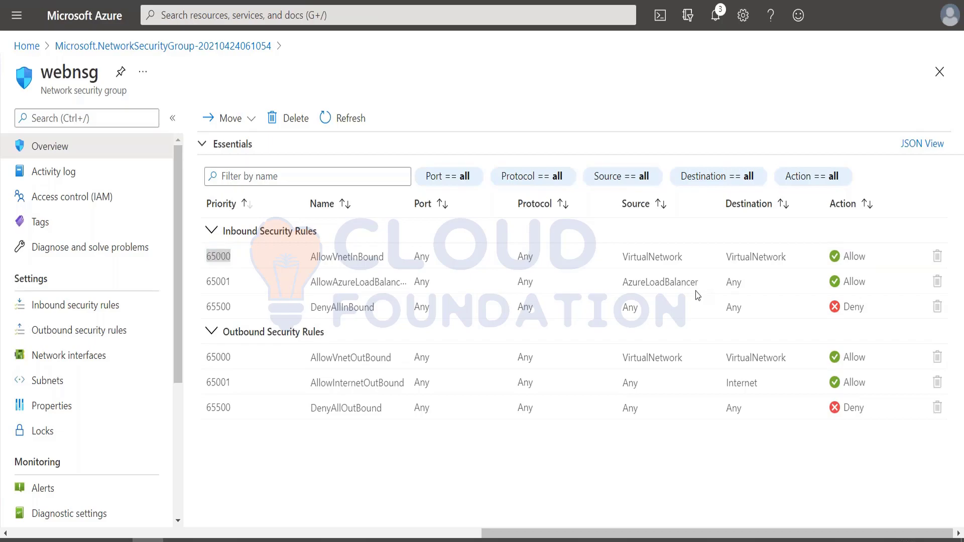
- Review the Azure Virtual Networking (2 of 3) slide in the PowerPoint slide show, and return to the Azure portal
{"action": "key", "text": "alt+Tab"}
{"action": "key", "text": "alt+Tab"}
{"action": "key", "text": "alt+Tab"}
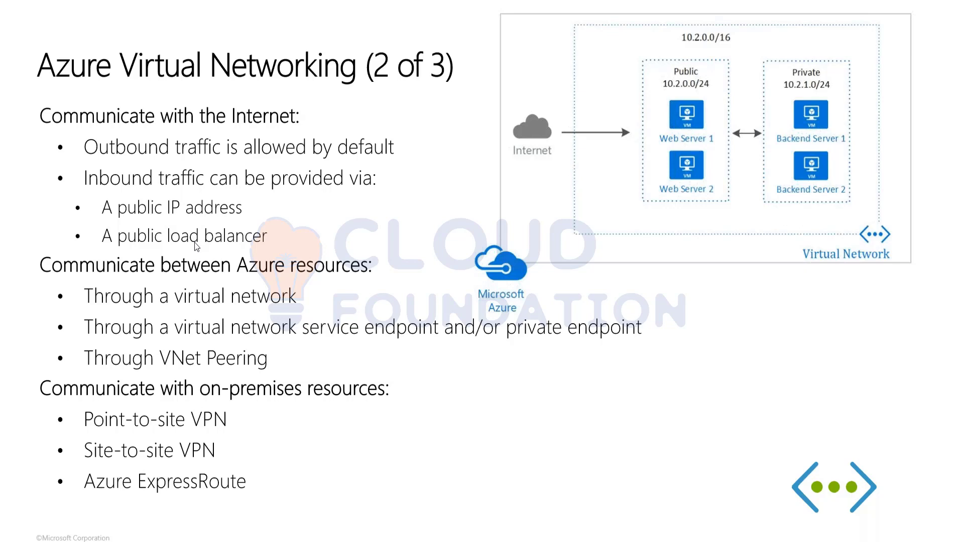
{"action": "key", "text": "alt+Tab"}
{"action": "key", "text": "alt+Tab"}
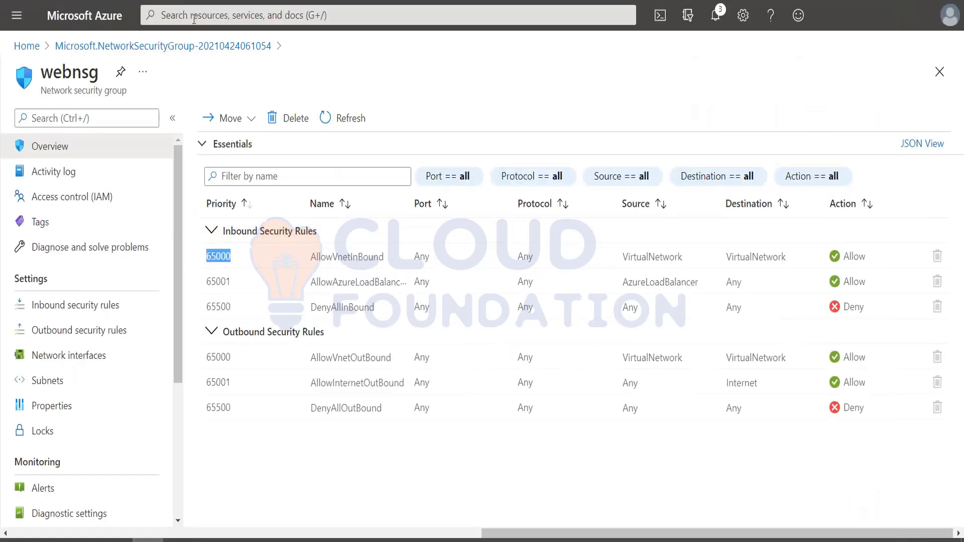
- Search the portal for "Public IP Address", open the Public IP addresses service and start creating a public IP address
{"action": "left_click", "coordinate": [194, 18]}
{"action": "type", "text": "Public IP"}
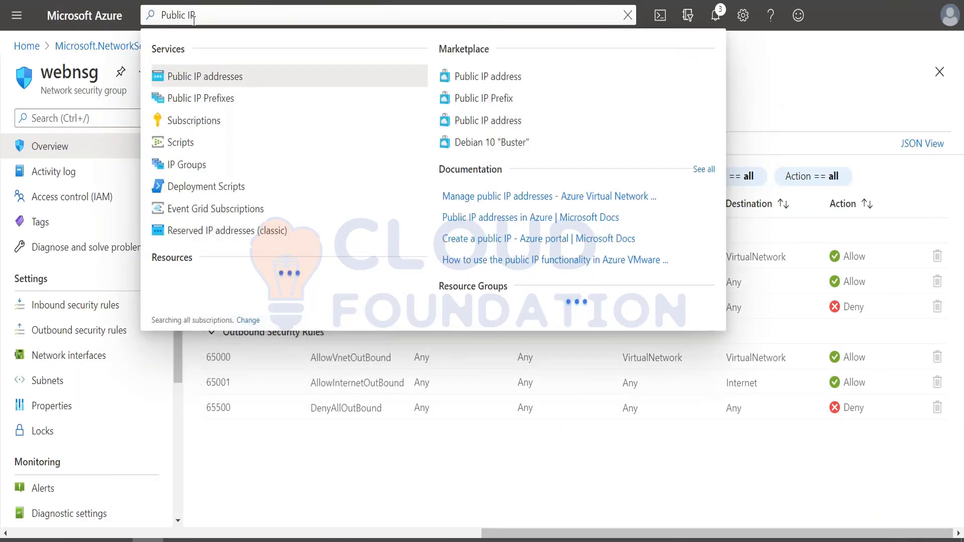
{"action": "type", "text": " Address"}
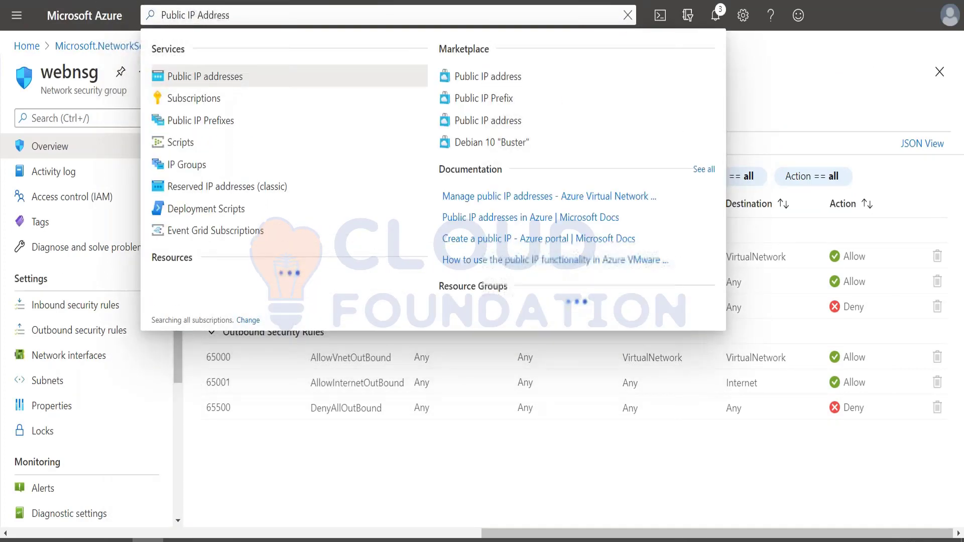
{"action": "left_click", "coordinate": [221, 84]}
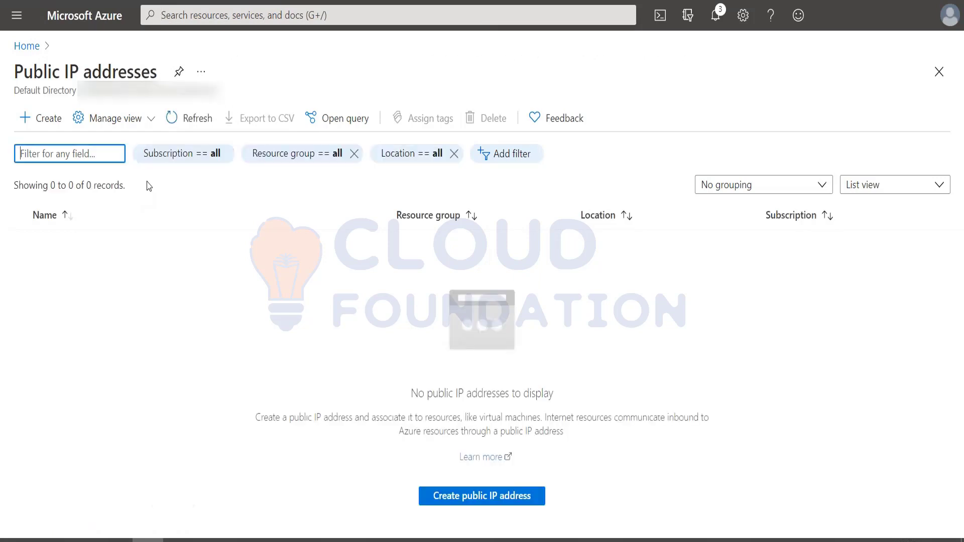
{"action": "left_click", "coordinate": [450, 499]}
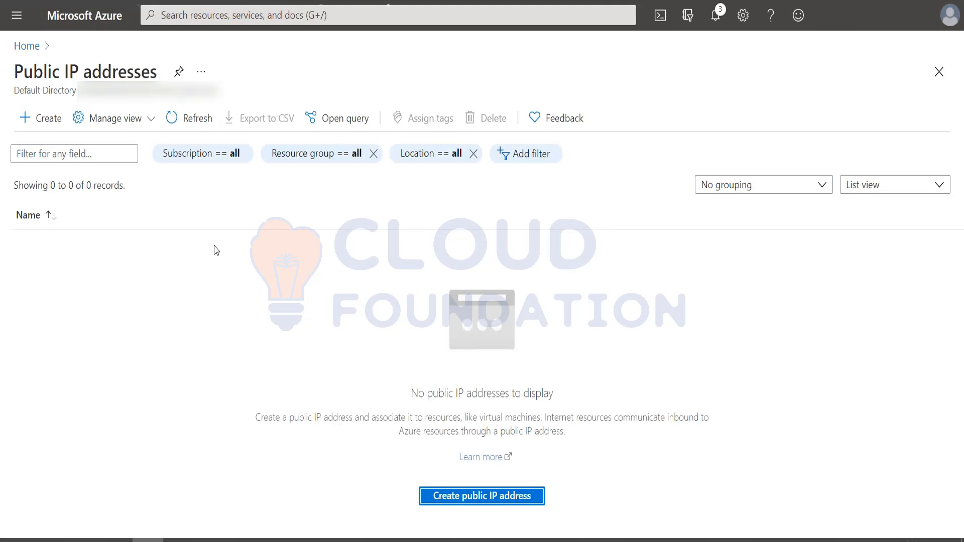
{"action": "left_click", "coordinate": [470, 505]}
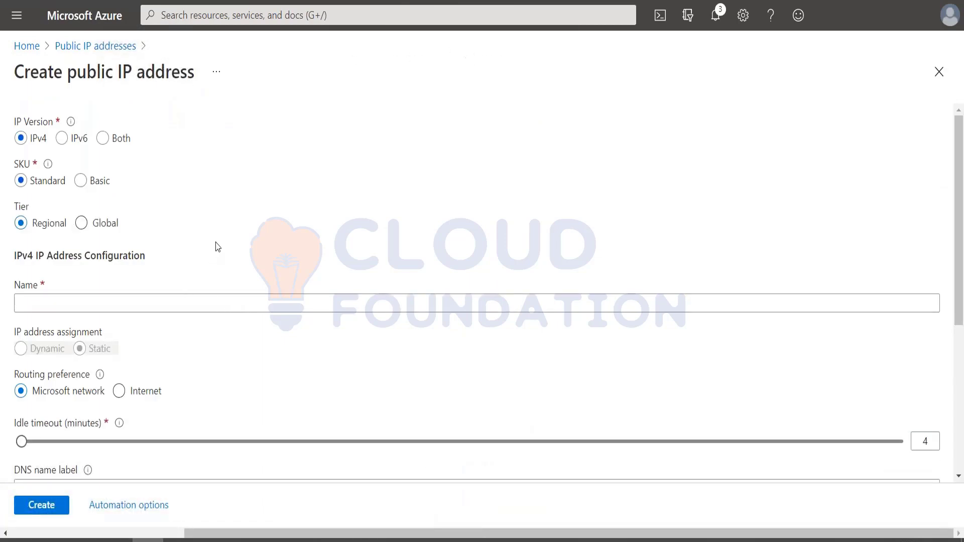
- Name the public IP address subashpip and set its DNS name label to subashcloudfront
{"action": "scroll", "coordinate": [215, 246], "scroll_direction": "down", "scroll_amount": 1}
{"action": "left_click", "coordinate": [94, 249]}
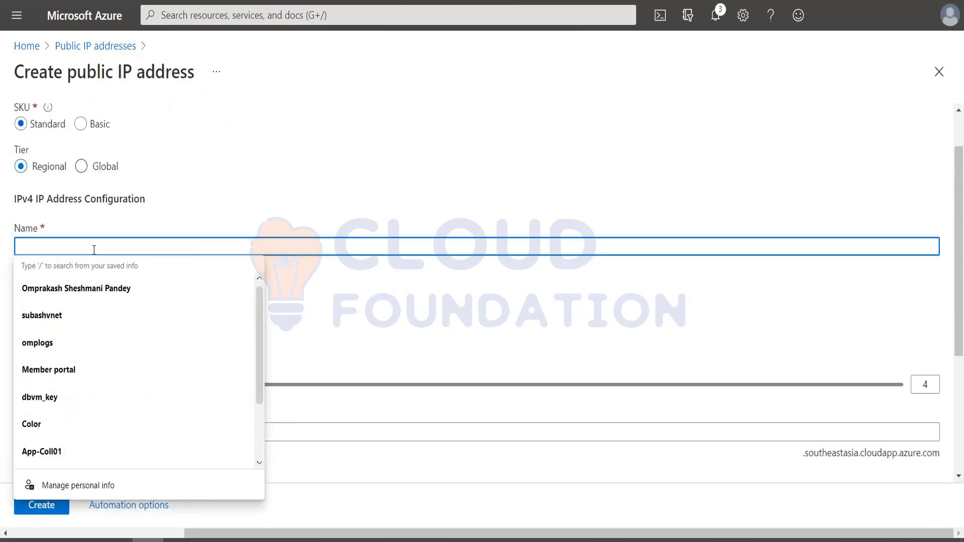
{"action": "type", "text": "subashpip"}
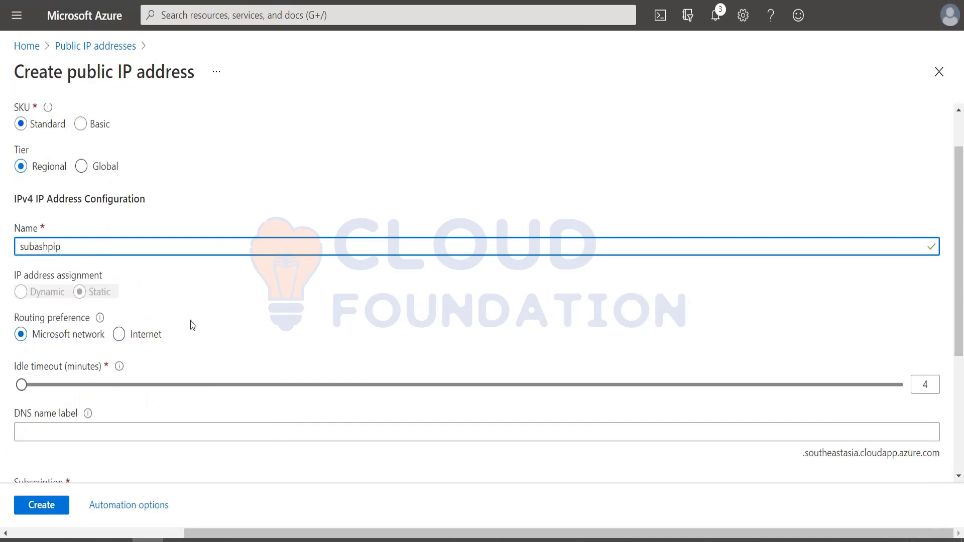
{"action": "scroll", "coordinate": [193, 325], "scroll_direction": "down", "scroll_amount": 1}
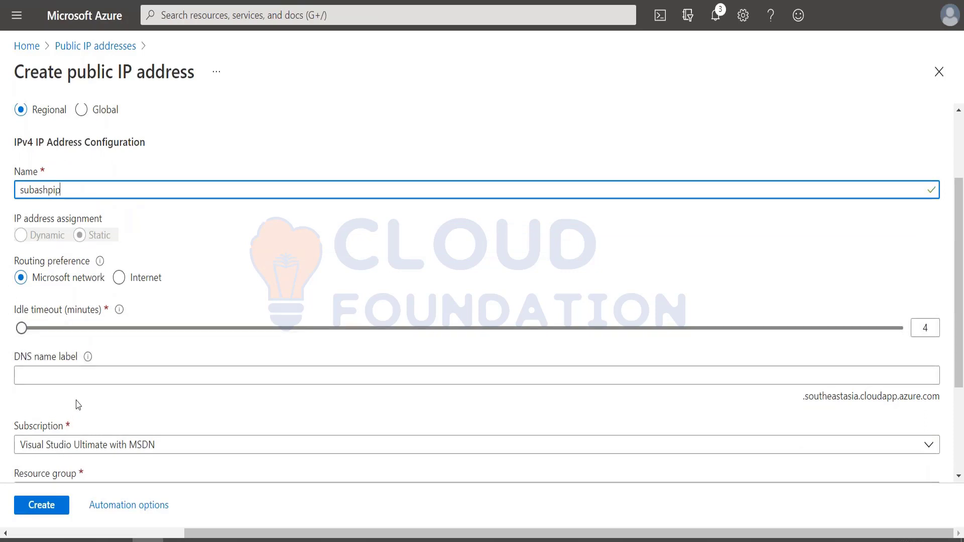
{"action": "scroll", "coordinate": [69, 423], "scroll_direction": "down", "scroll_amount": 3}
{"action": "left_click", "coordinate": [36, 226]}
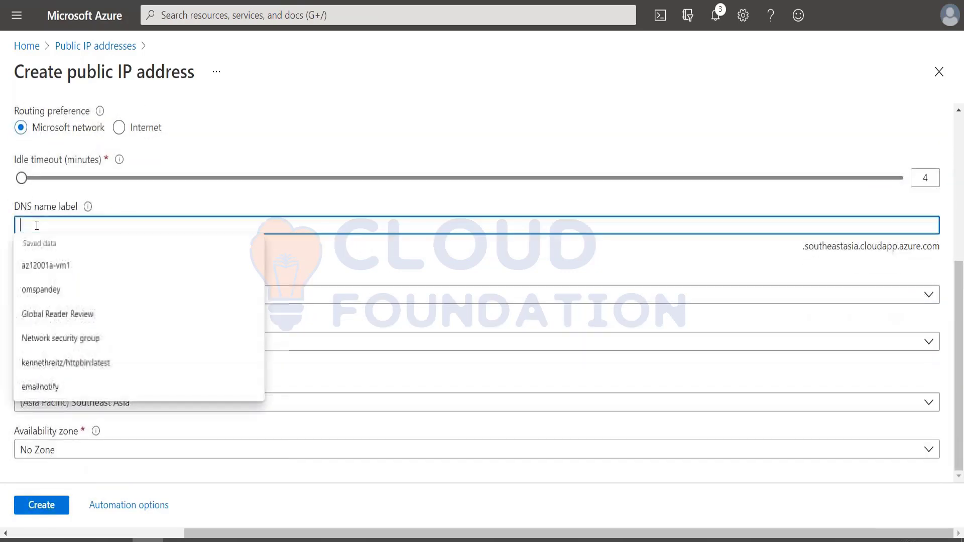
{"action": "type", "text": "s"}
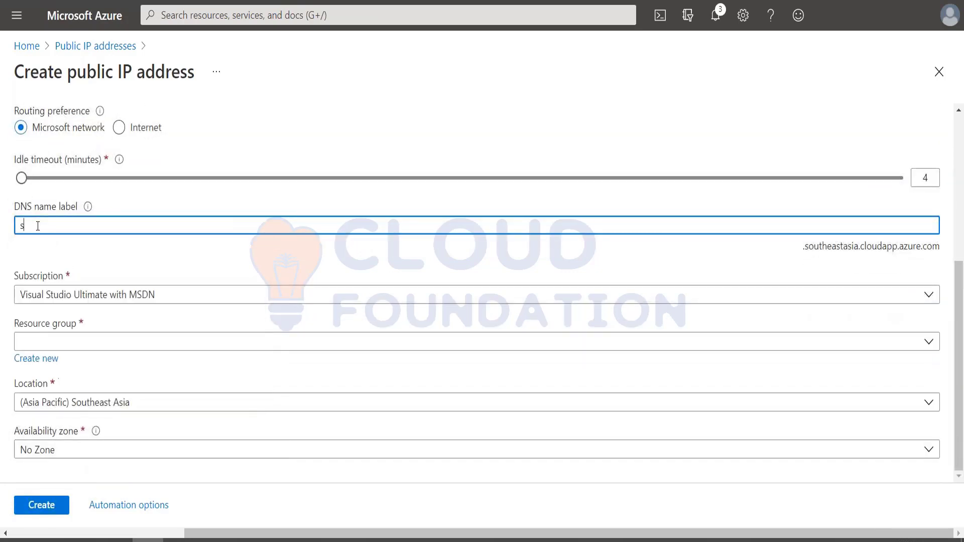
{"action": "type", "text": "ubash"}
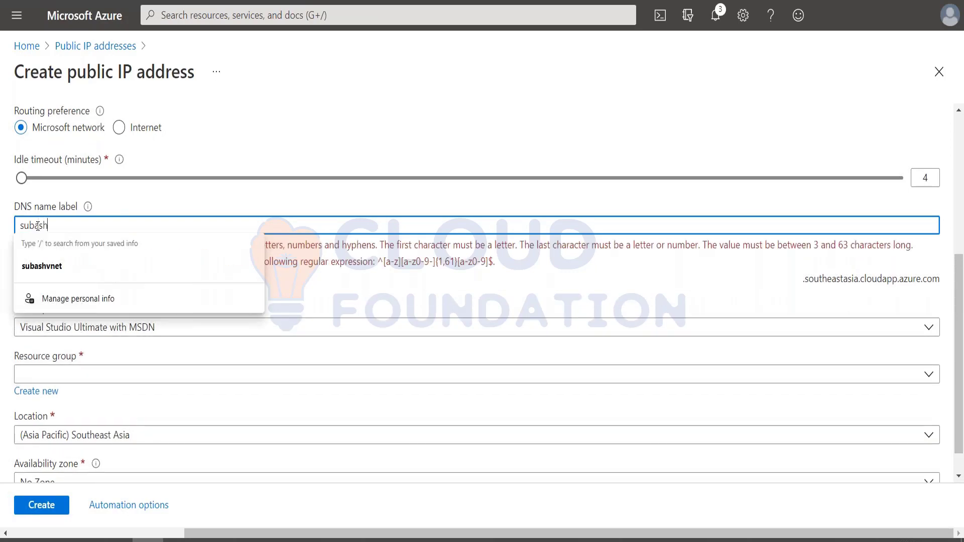
{"action": "type", "text": "cloudfront"}
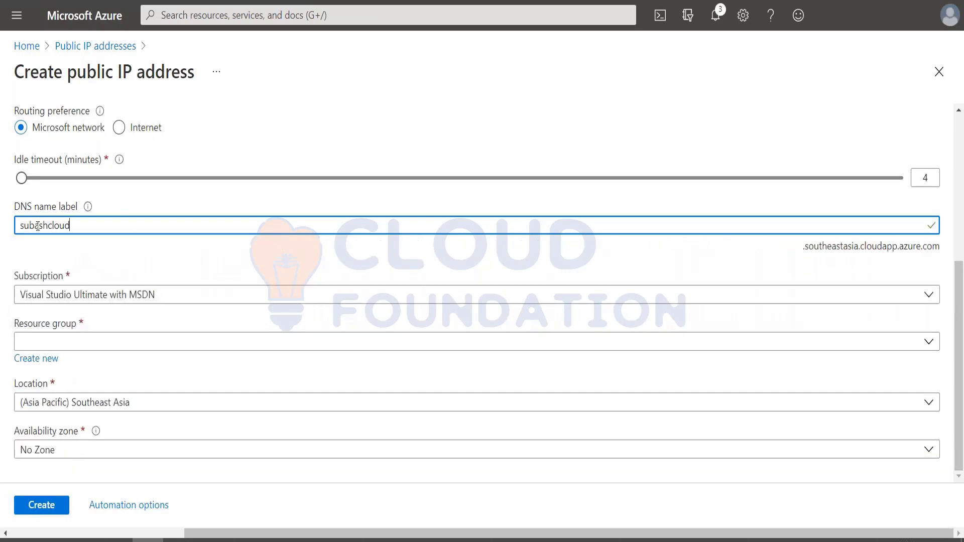
- Assign the public IP address to the subashrg resource group and create it
{"action": "left_click", "coordinate": [48, 343]}
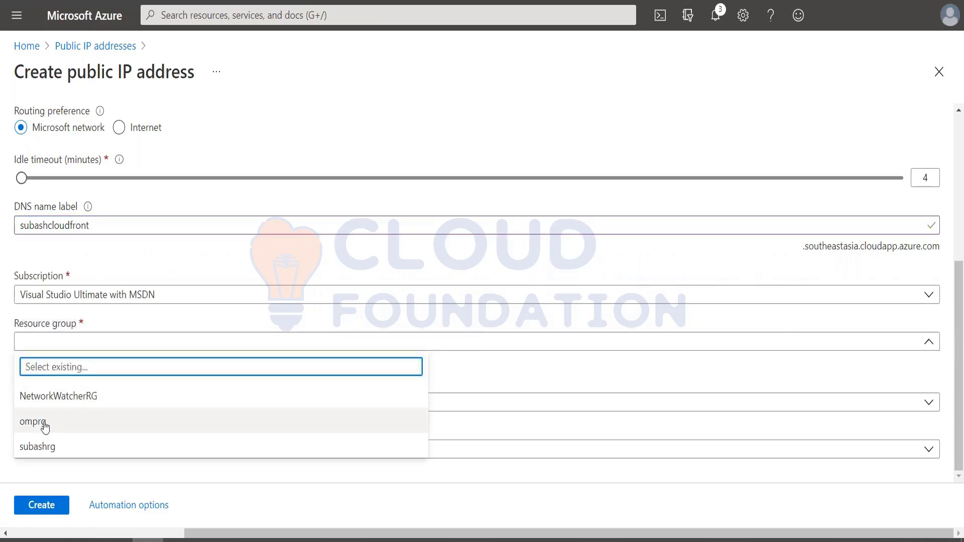
{"action": "left_click", "coordinate": [41, 454]}
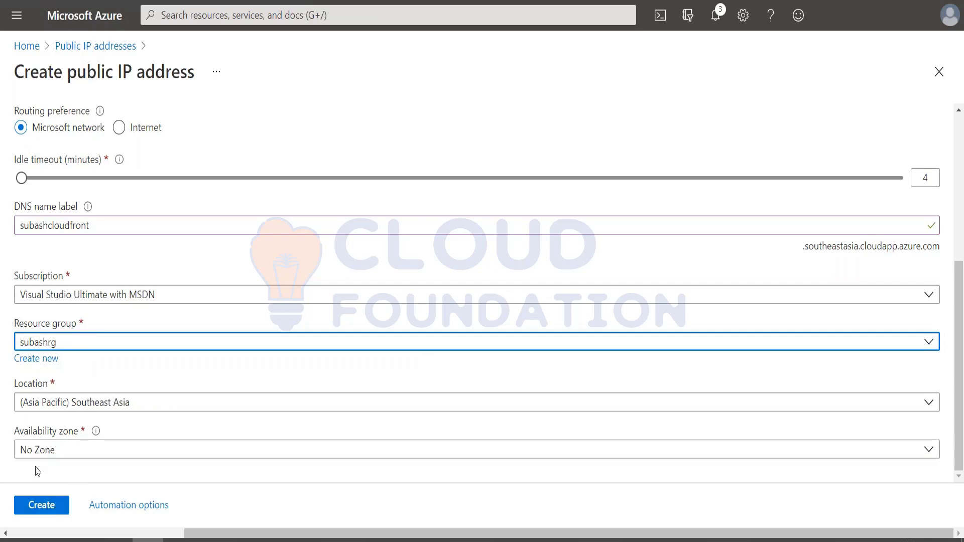
{"action": "left_click", "coordinate": [43, 506]}
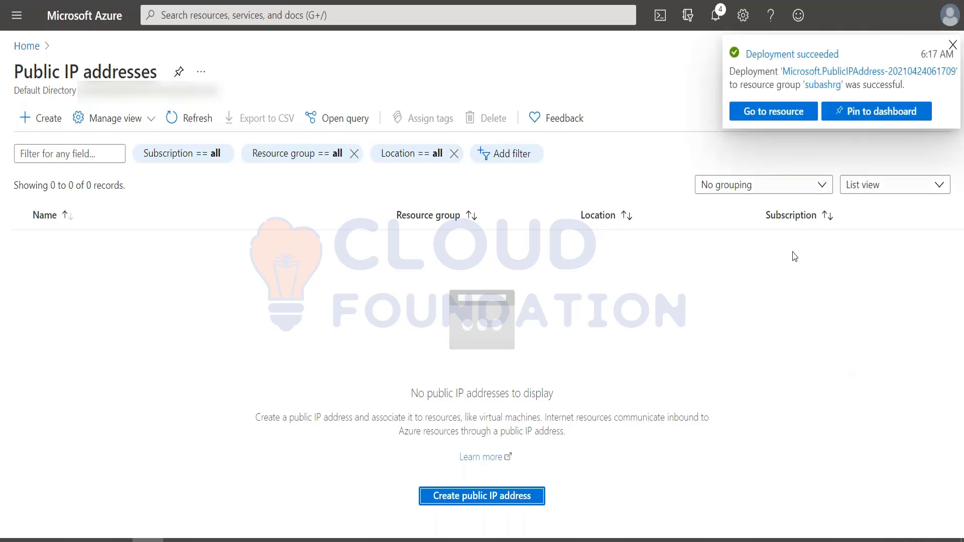
- Open the deployed subashpip resource, examine its IP address and DNS name, and switch to the PowerPoint slide show
{"action": "left_click", "coordinate": [771, 116]}
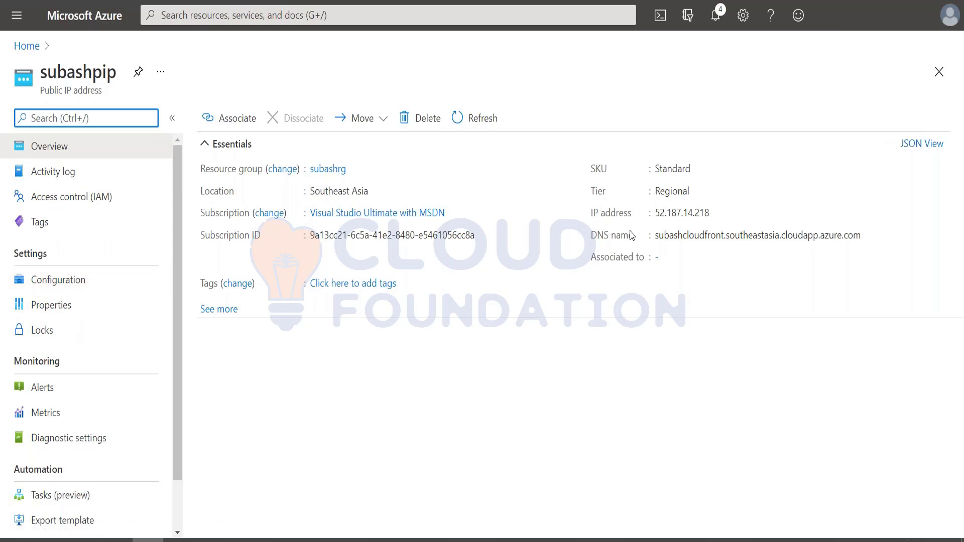
{"action": "mouse_move", "coordinate": [710, 210]}
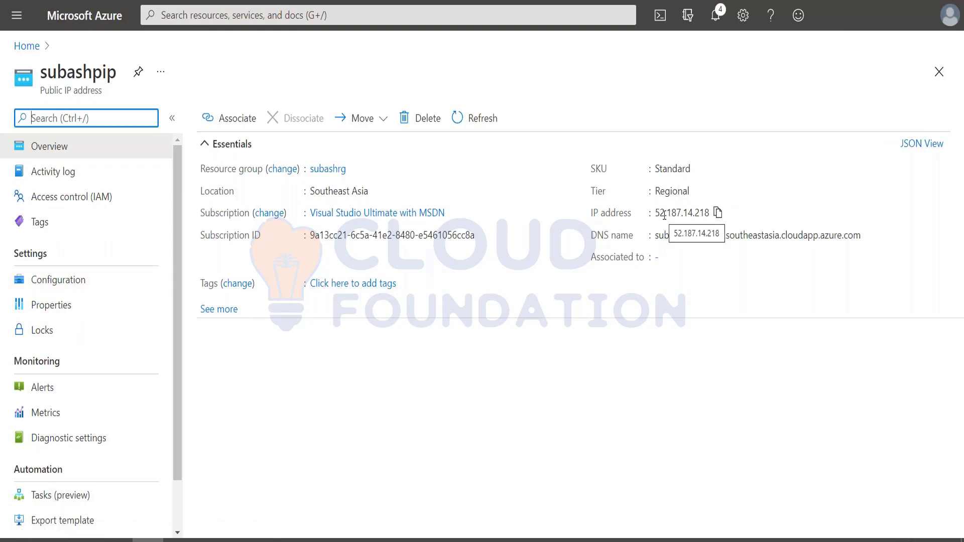
{"action": "mouse_move", "coordinate": [658, 237]}
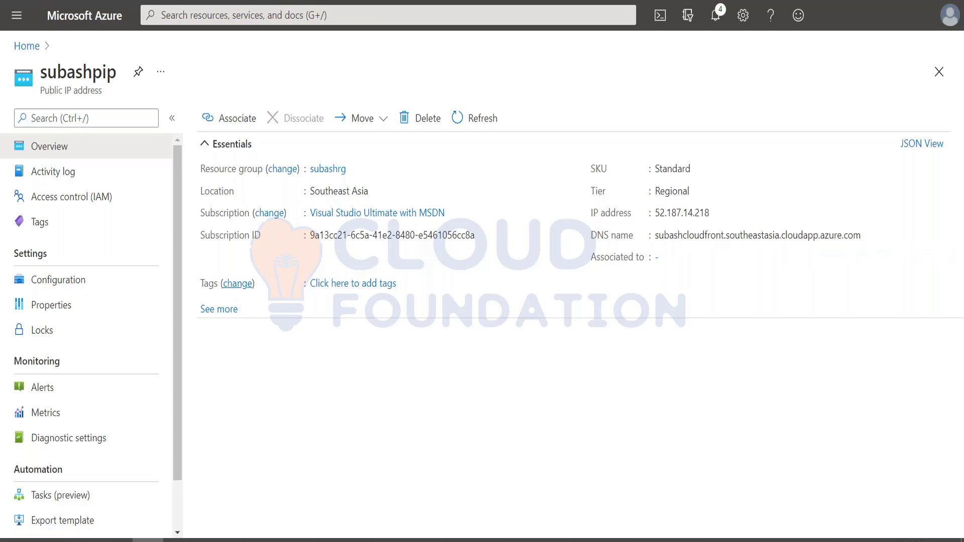
{"action": "key", "text": "alt+Tab"}
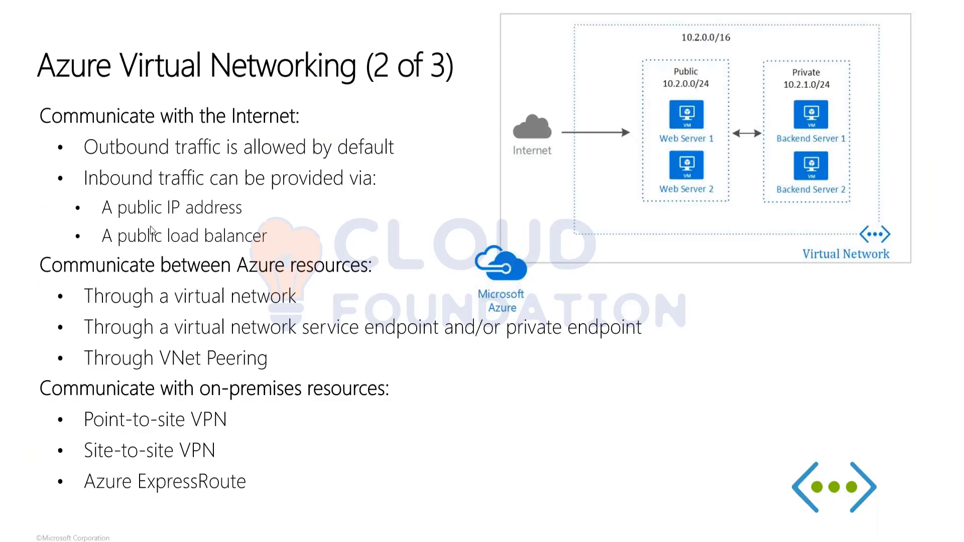
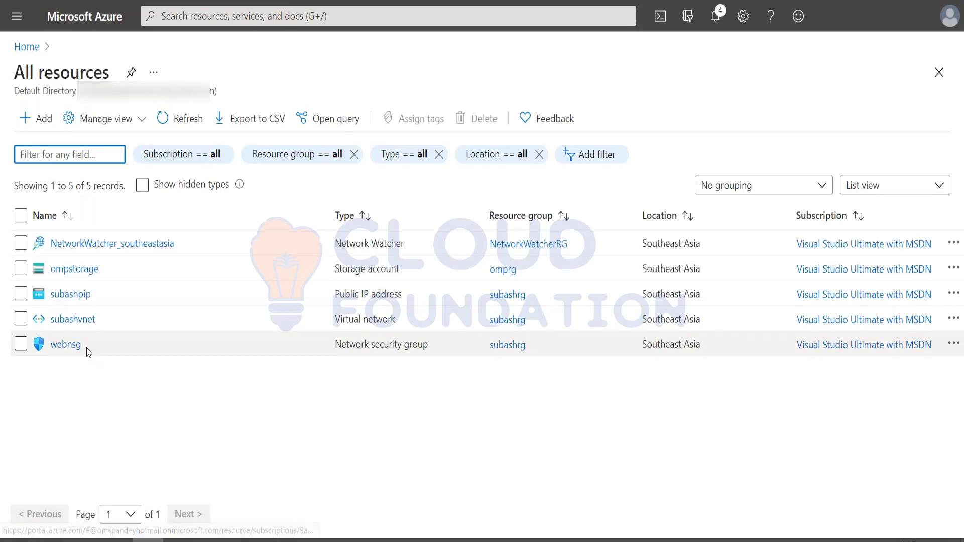
- Open the inbound security rules of webnsg, start adding a new rule and collapse the All resources list
{"action": "left_click", "coordinate": [62, 347]}
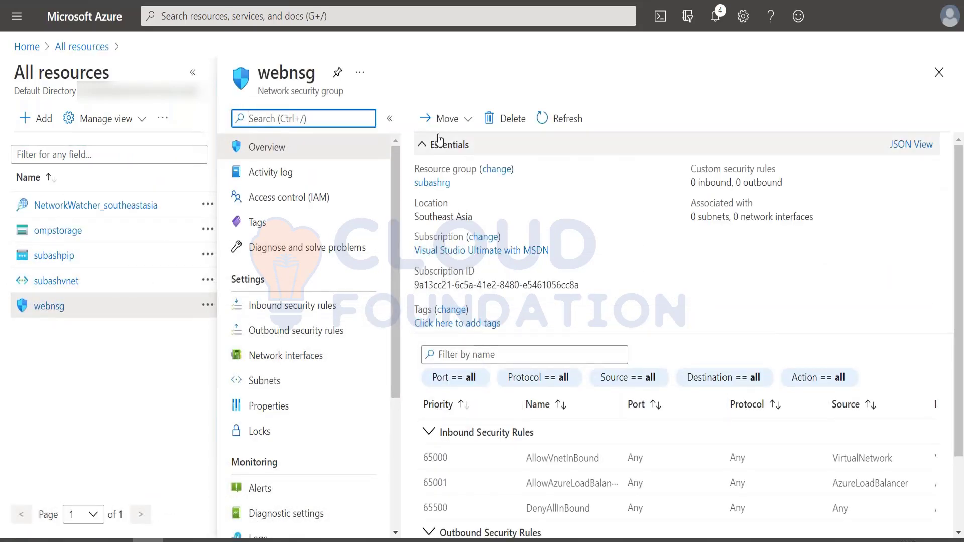
{"action": "left_click", "coordinate": [422, 144]}
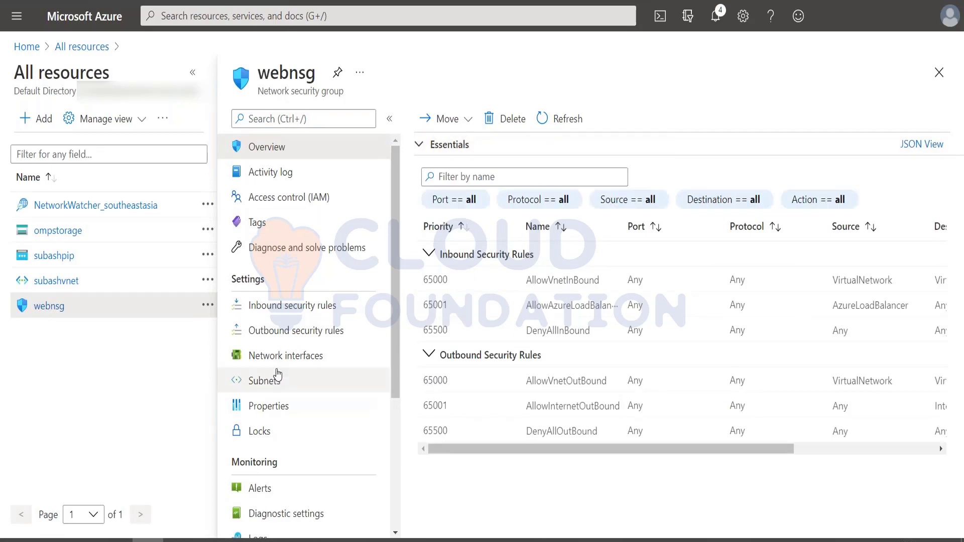
{"action": "left_click", "coordinate": [293, 307]}
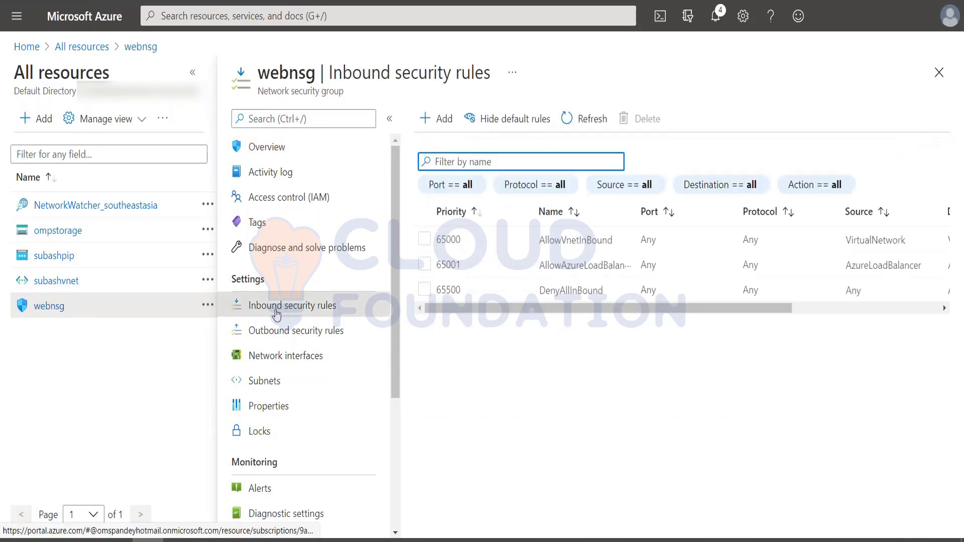
{"action": "left_click", "coordinate": [436, 124]}
{"action": "left_click", "coordinate": [193, 73]}
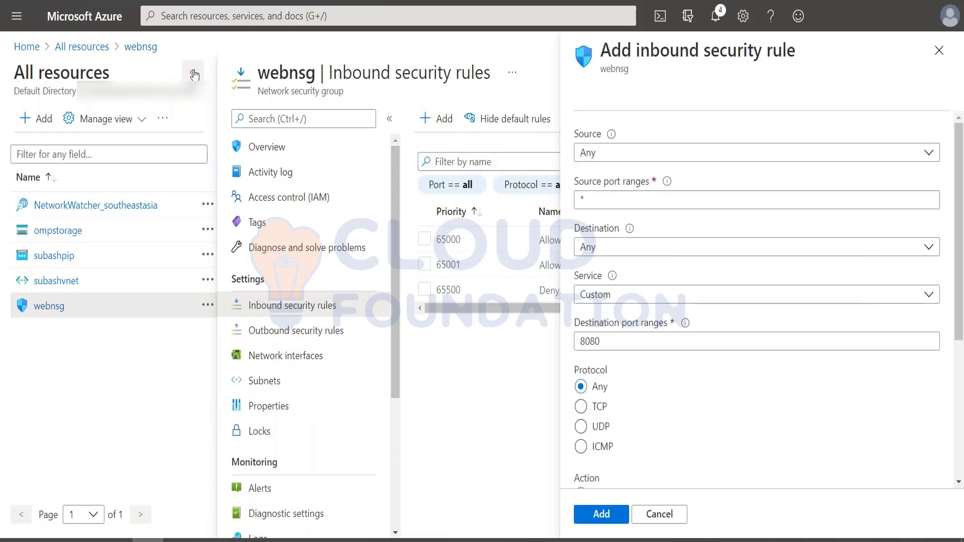
- Examine the source, source port range, destination and destination port range settings of the new inbound rule, leaving the source as Any
{"action": "left_click", "coordinate": [746, 153]}
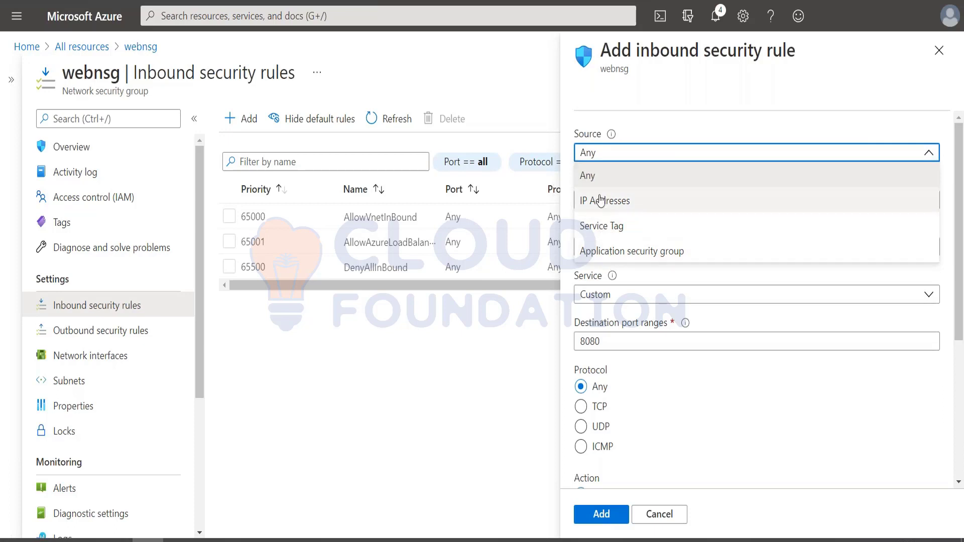
{"action": "left_click", "coordinate": [596, 176]}
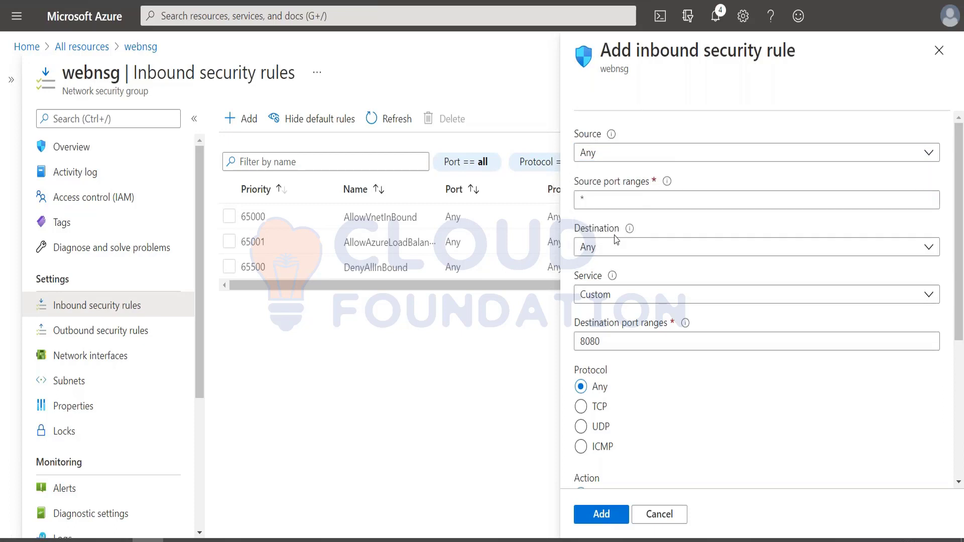
{"action": "left_click", "coordinate": [576, 197]}
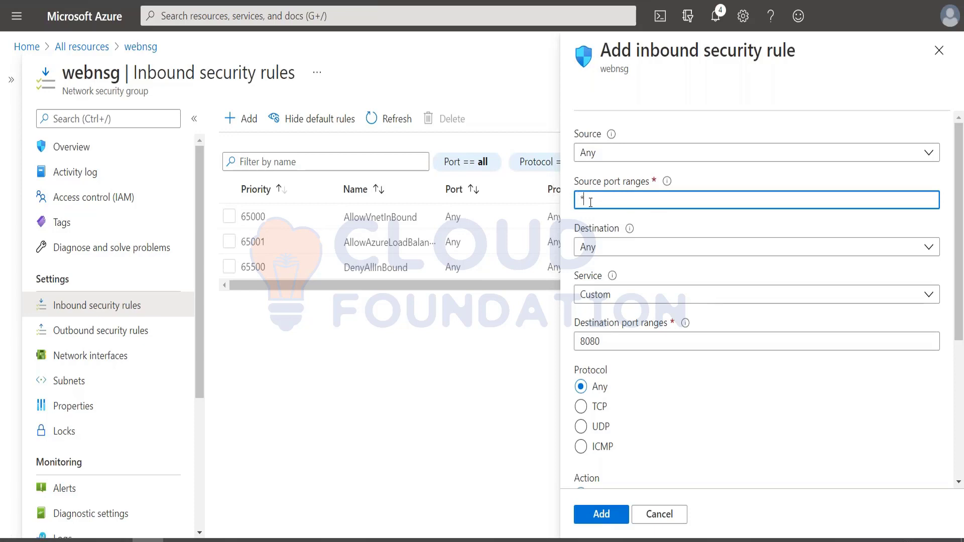
{"action": "left_click", "coordinate": [624, 249]}
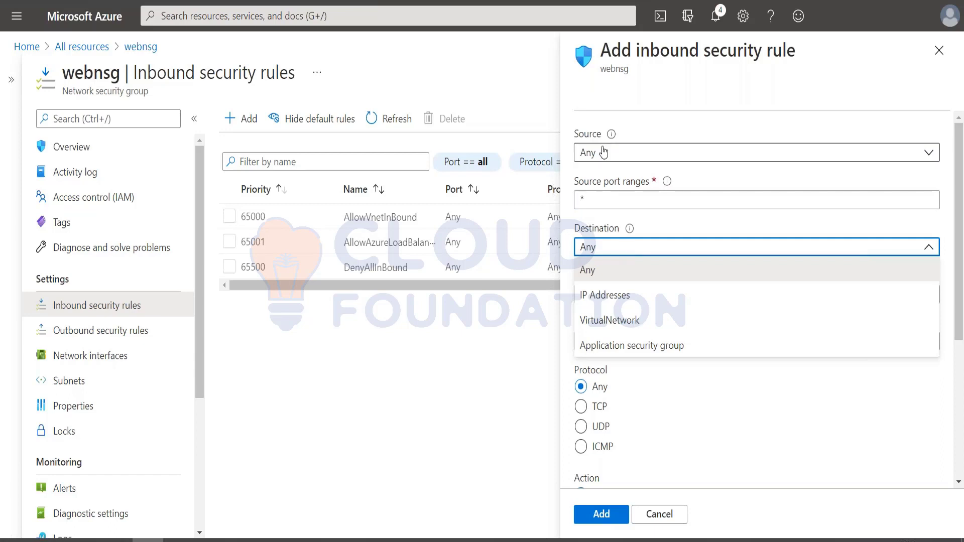
{"action": "left_click", "coordinate": [631, 105]}
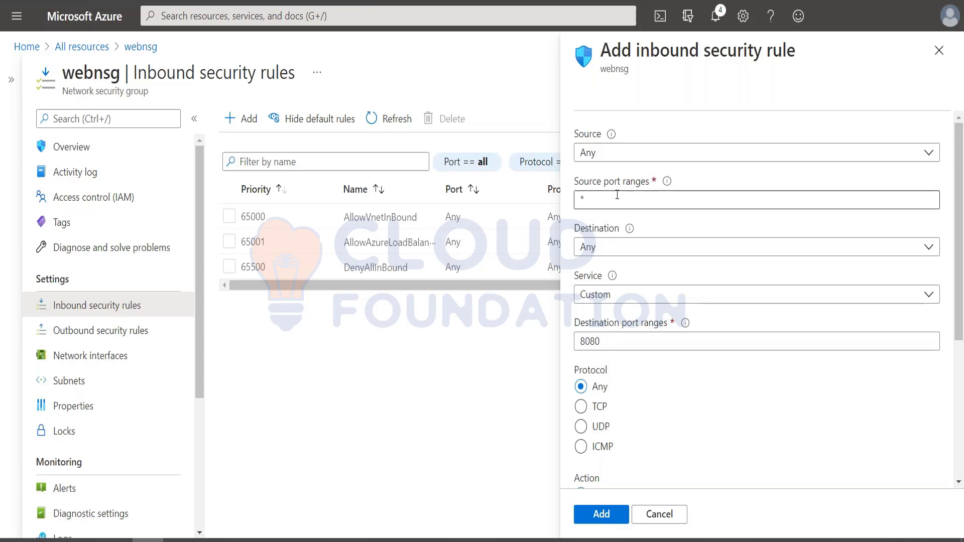
{"action": "left_click", "coordinate": [621, 249]}
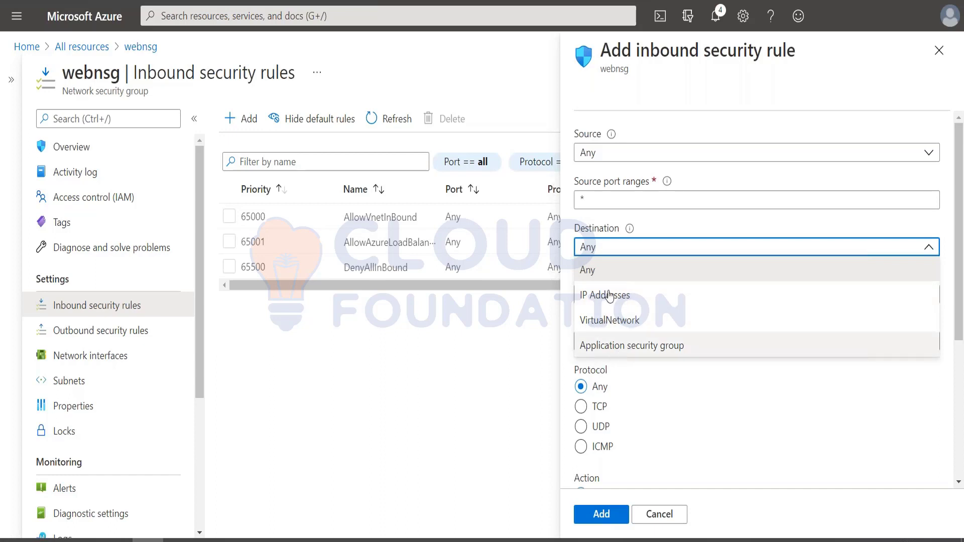
{"action": "left_click", "coordinate": [669, 402]}
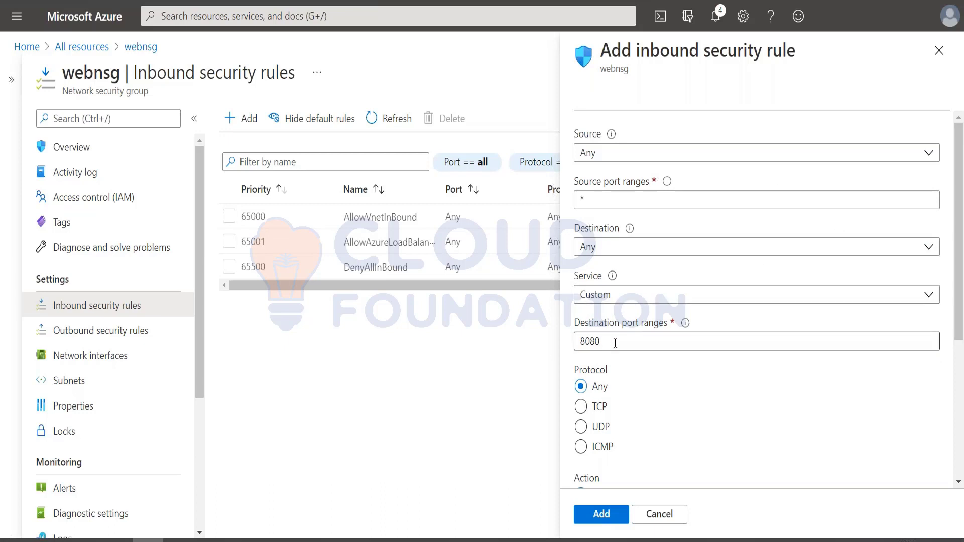
{"action": "left_click_drag", "start_coordinate": [614, 343], "coordinate": [573, 346]}
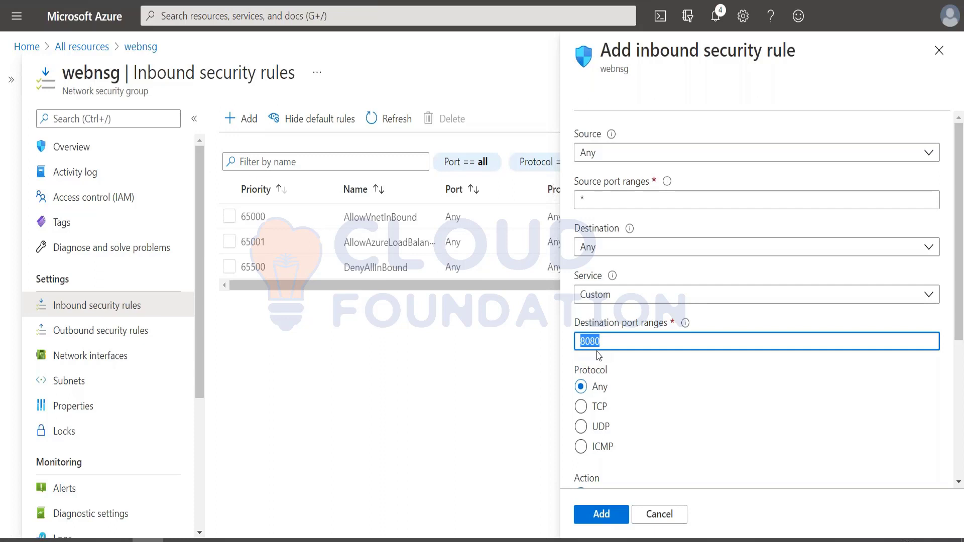
- Examine the predefined services available for the new inbound security rule
{"action": "left_click", "coordinate": [624, 299]}
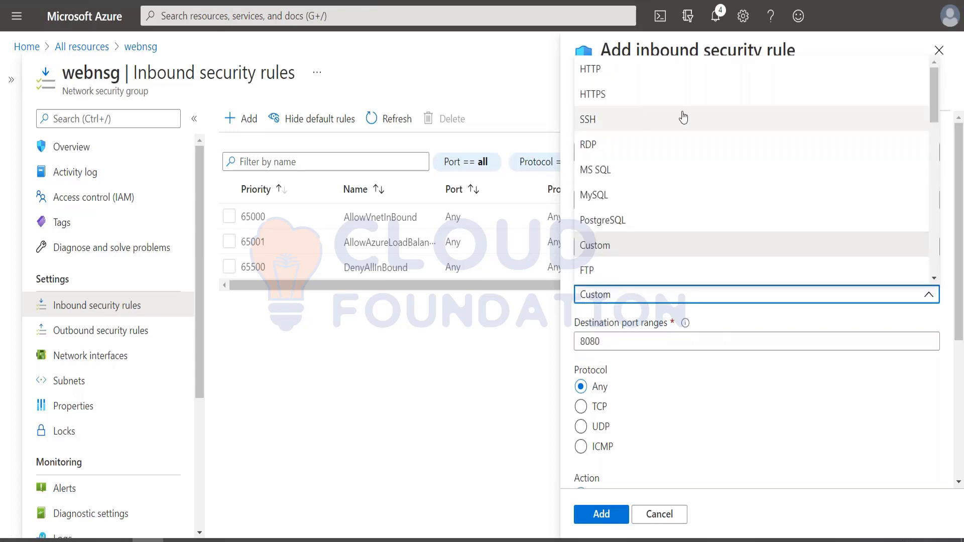
{"action": "scroll", "coordinate": [684, 118], "scroll_direction": "down", "scroll_amount": 10}
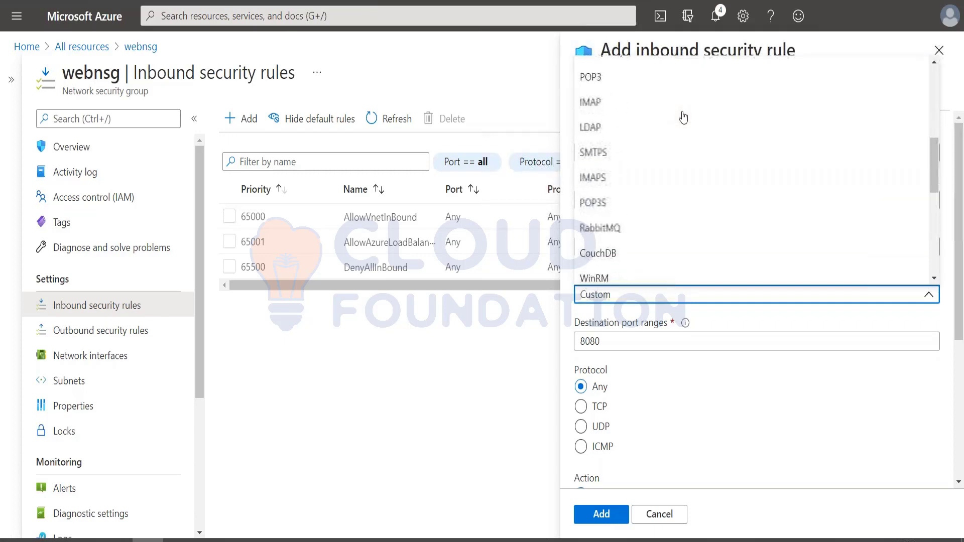
{"action": "scroll", "coordinate": [683, 117], "scroll_direction": "down", "scroll_amount": 5}
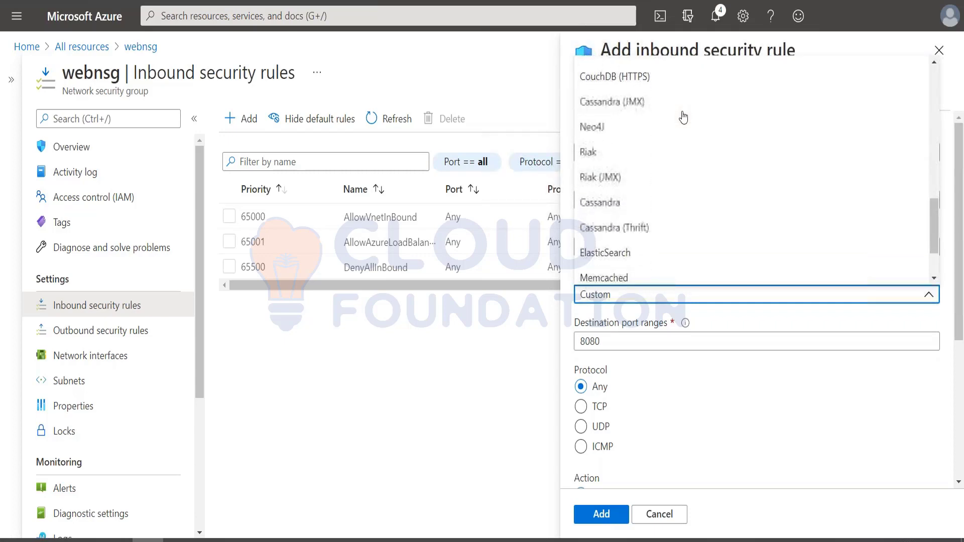
{"action": "scroll", "coordinate": [683, 117], "scroll_direction": "down", "scroll_amount": 2}
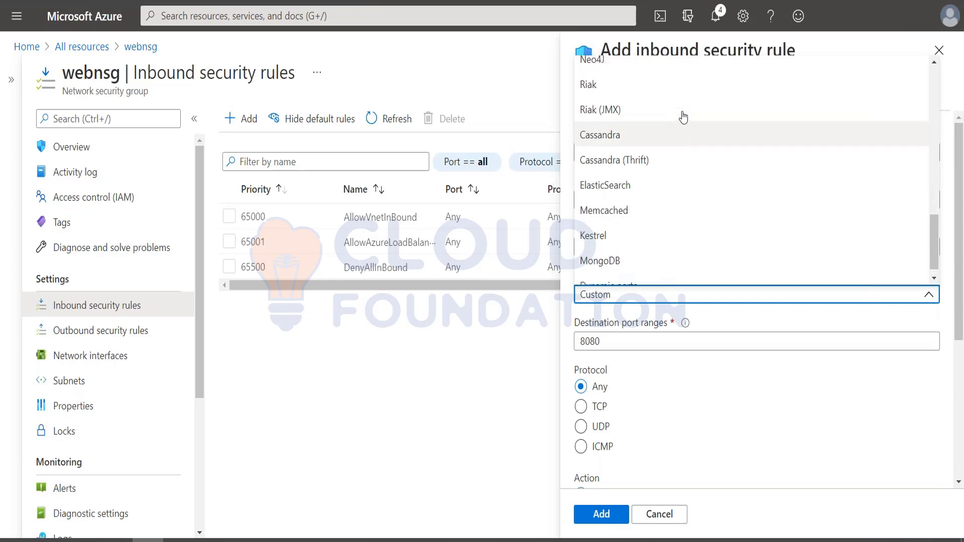
{"action": "scroll", "coordinate": [683, 118], "scroll_direction": "up", "scroll_amount": 15}
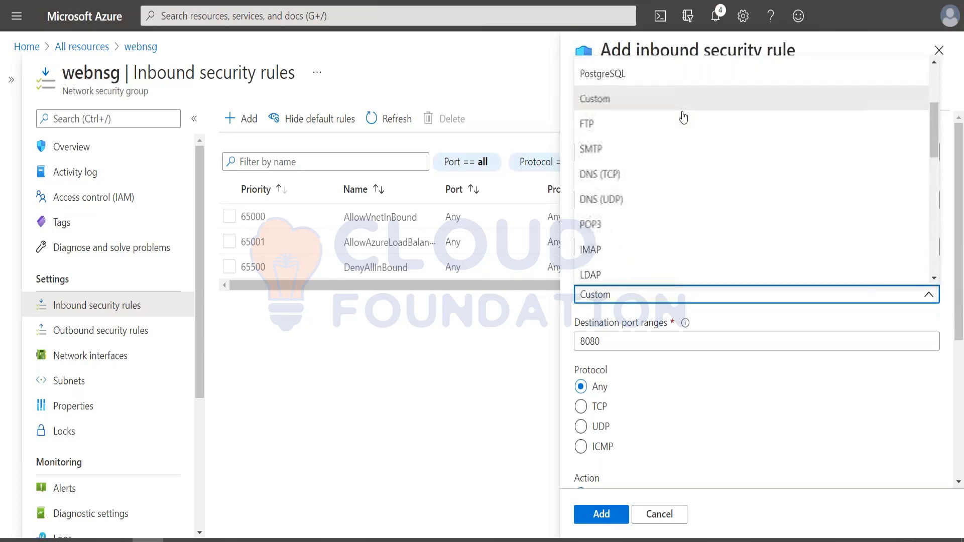
{"action": "scroll", "coordinate": [683, 118], "scroll_direction": "up", "scroll_amount": 3}
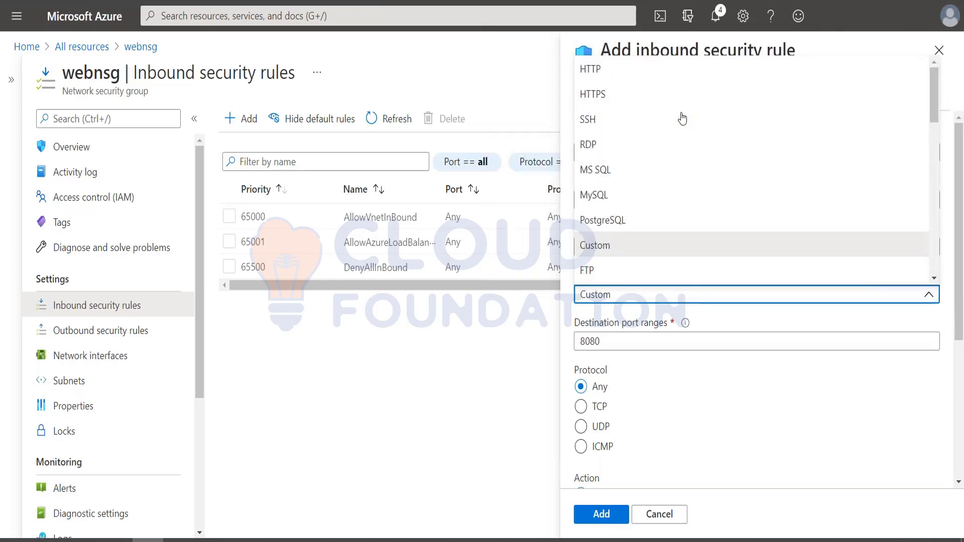
{"action": "scroll", "coordinate": [644, 184], "scroll_direction": "down", "scroll_amount": 2}
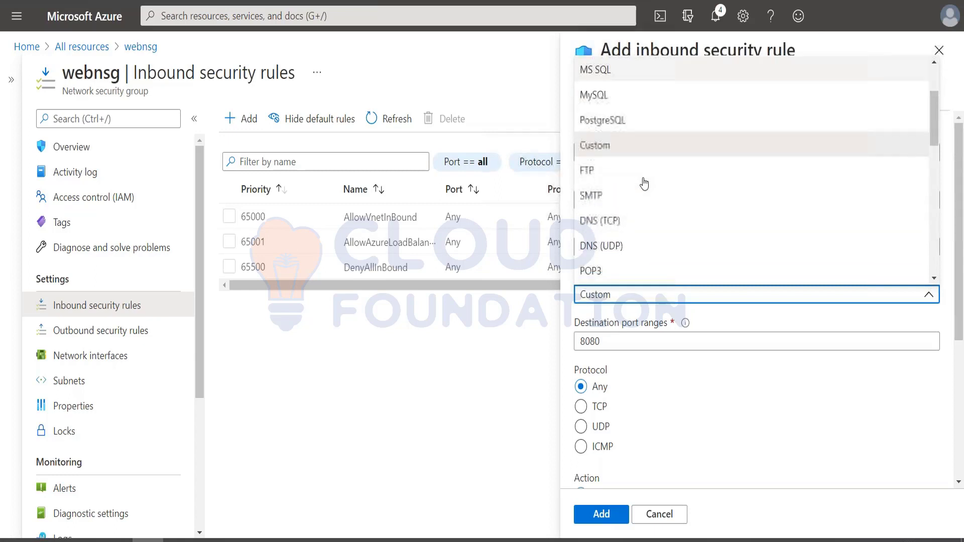
{"action": "scroll", "coordinate": [644, 183], "scroll_direction": "down", "scroll_amount": 8}
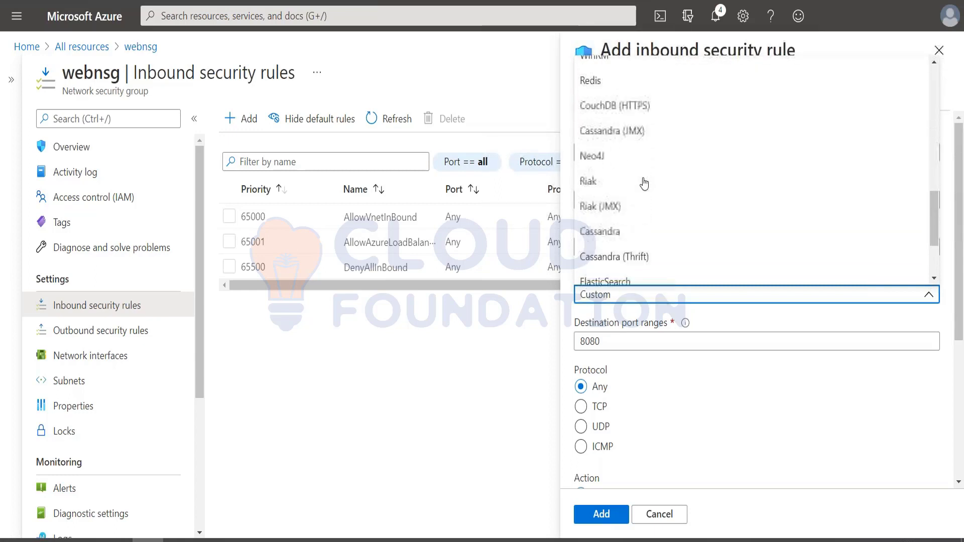
{"action": "scroll", "coordinate": [644, 184], "scroll_direction": "down", "scroll_amount": 2}
{"action": "scroll", "coordinate": [644, 183], "scroll_direction": "up", "scroll_amount": 10}
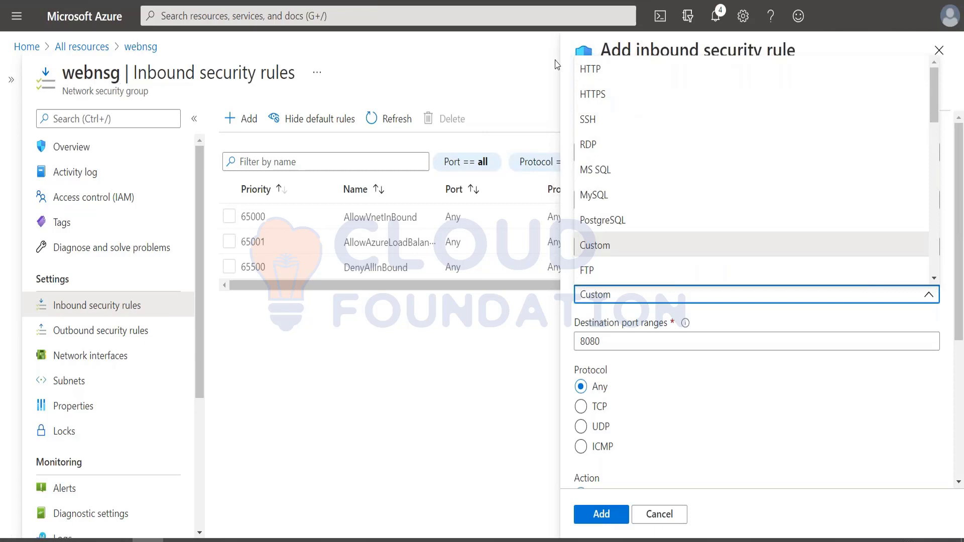
- Set the new inbound rule's service to HTTP and name the rule Allow_HTTP
{"action": "left_click", "coordinate": [596, 71]}
{"action": "scroll", "coordinate": [677, 401], "scroll_direction": "down", "scroll_amount": 5}
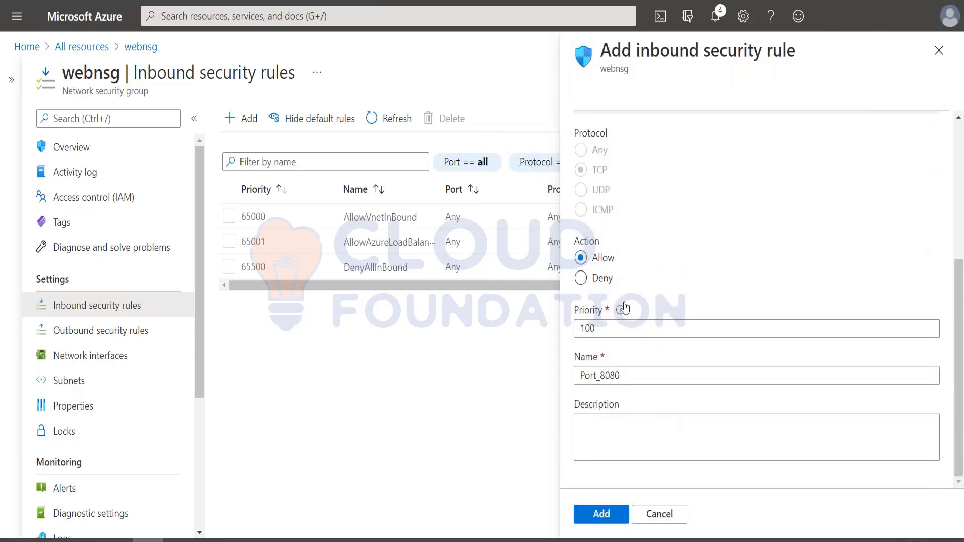
{"action": "left_click_drag", "start_coordinate": [631, 372], "coordinate": [583, 374]}
{"action": "type", "text": "Allow_HTTP"}
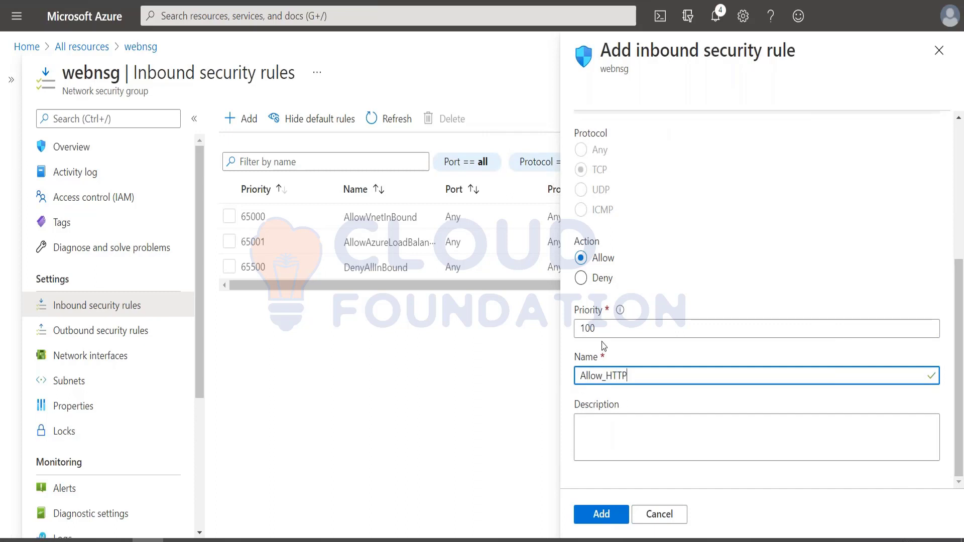
- Re-enter * as the source port range and add the Allow_HTTP rule to webnsg
{"action": "scroll", "coordinate": [613, 354], "scroll_direction": "up", "scroll_amount": 3}
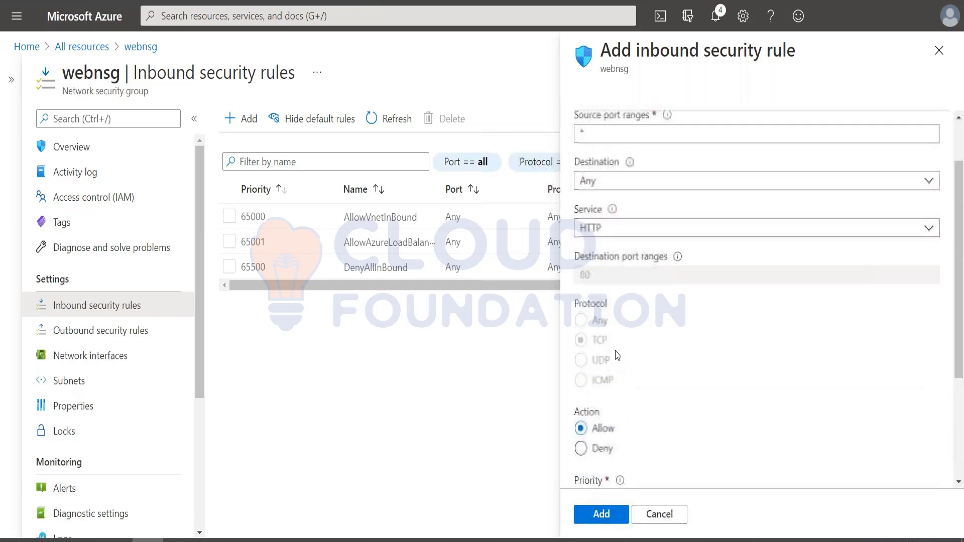
{"action": "scroll", "coordinate": [617, 356], "scroll_direction": "up", "scroll_amount": 2}
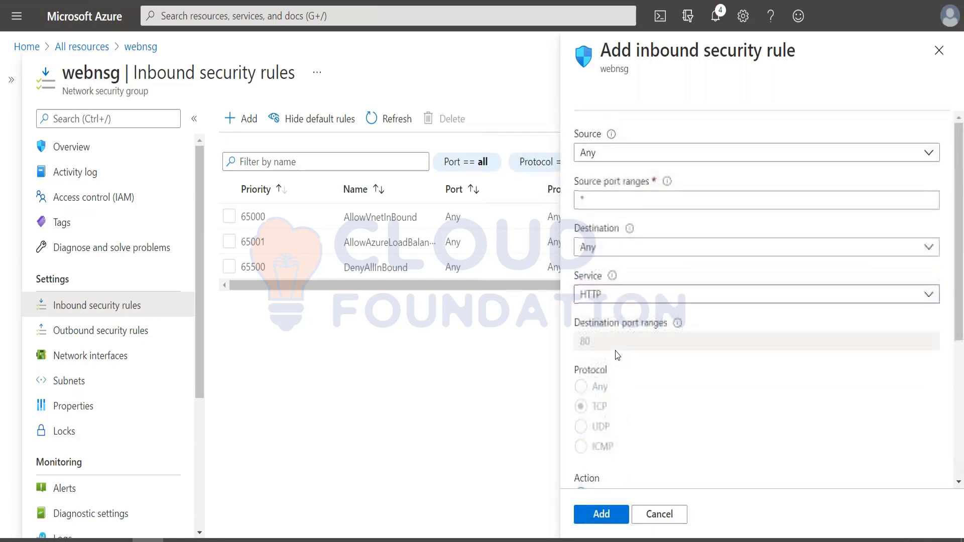
{"action": "left_click", "coordinate": [581, 196]}
{"action": "key", "text": "BackSpace"}
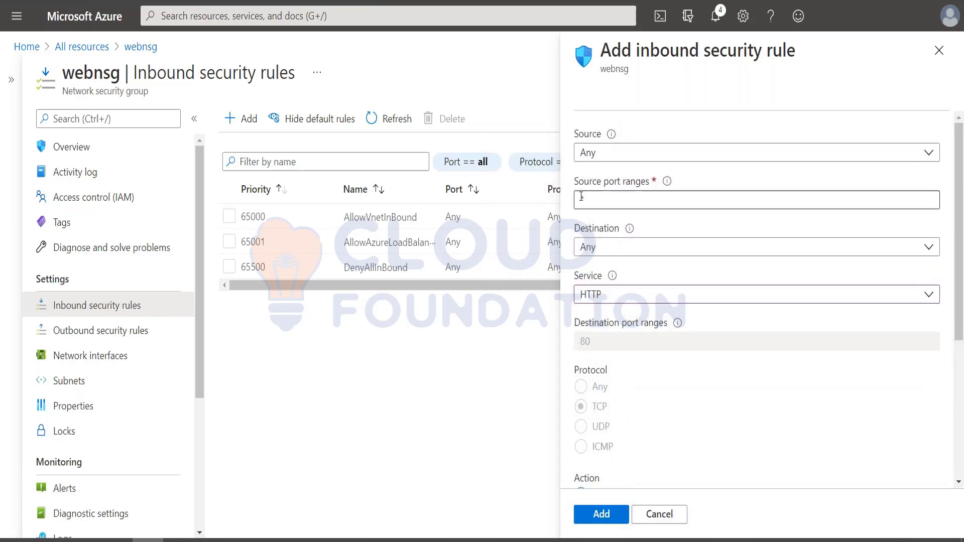
{"action": "type", "text": "*"}
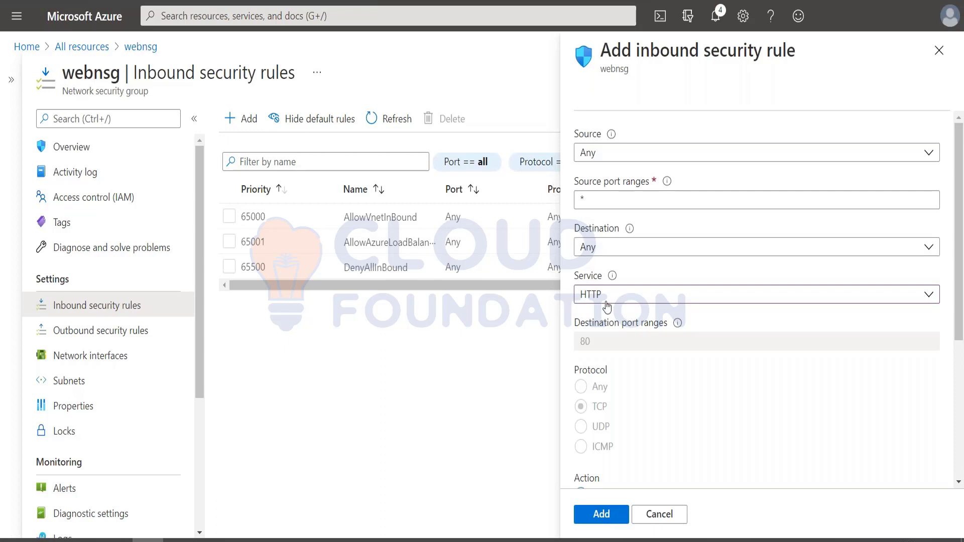
{"action": "left_click", "coordinate": [603, 514]}
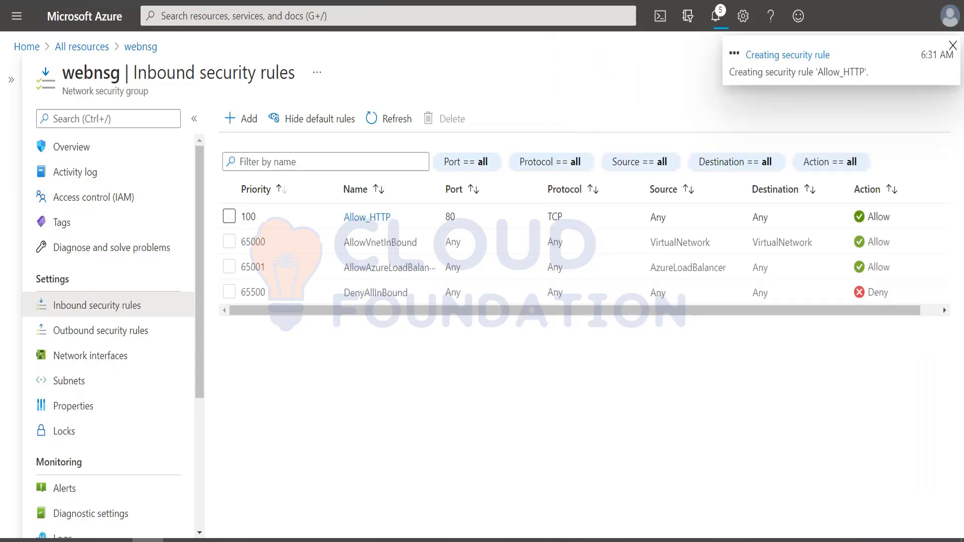
- Add another inbound security rule to webnsg for the HTTPS service, named Allow_HTTPS
{"action": "left_click", "coordinate": [244, 120]}
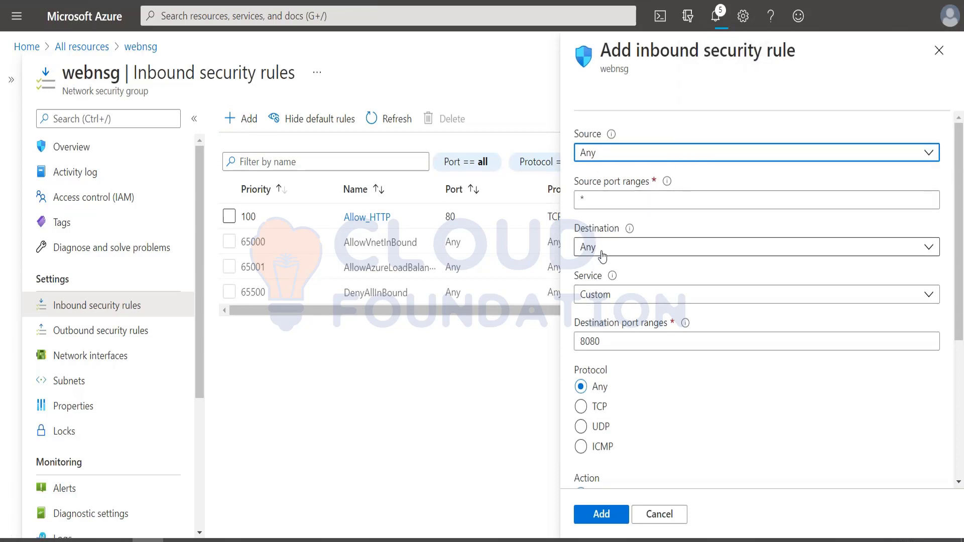
{"action": "left_click", "coordinate": [612, 300]}
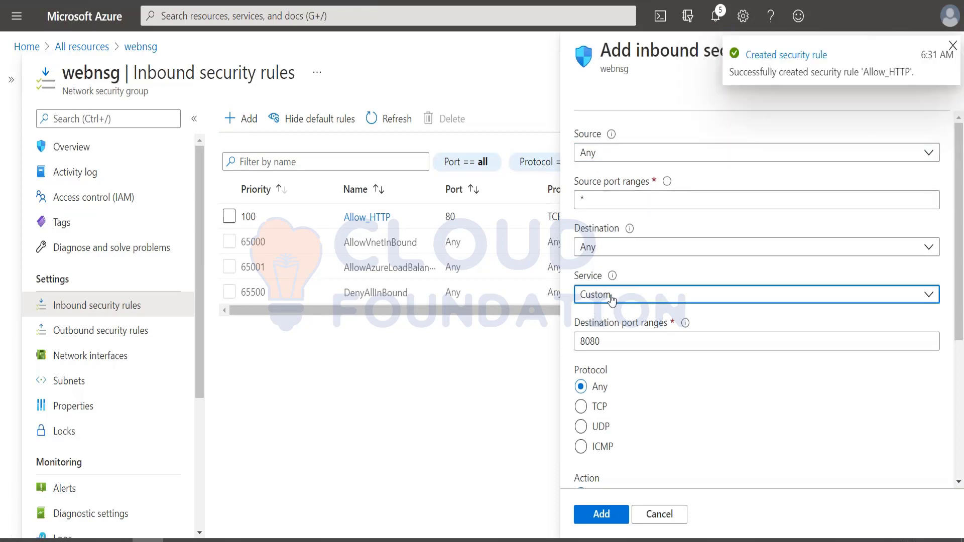
{"action": "left_click", "coordinate": [612, 300]}
{"action": "left_click", "coordinate": [597, 95]}
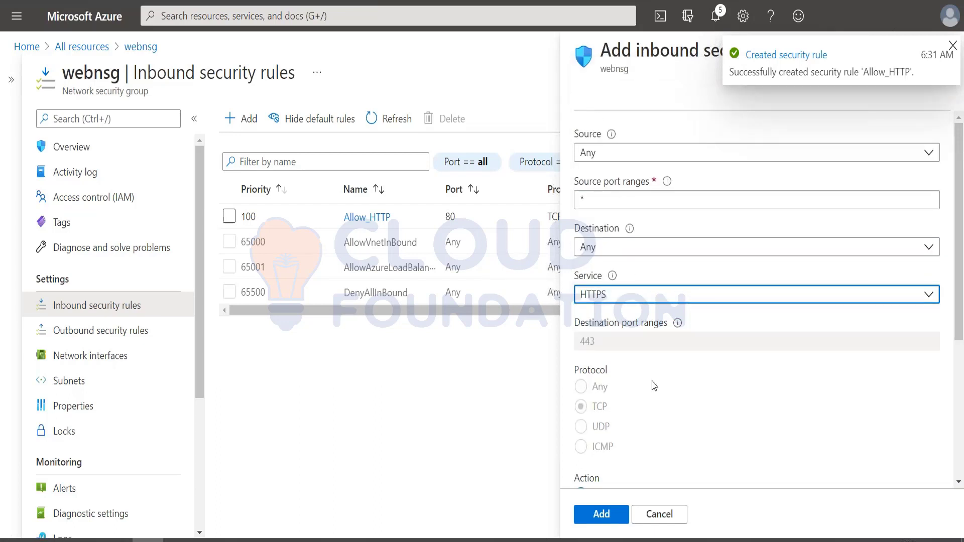
{"action": "scroll", "coordinate": [647, 431], "scroll_direction": "down", "scroll_amount": 5}
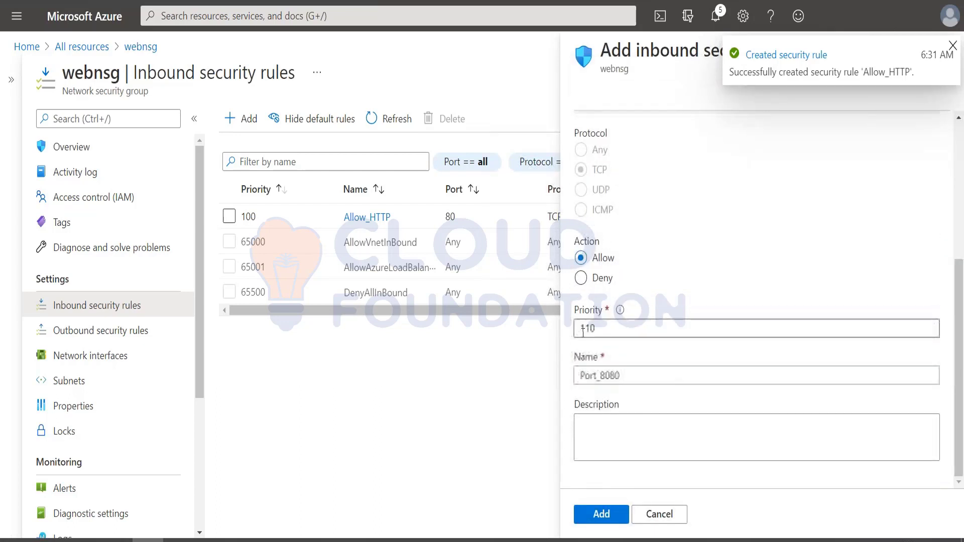
{"action": "left_click_drag", "start_coordinate": [631, 379], "coordinate": [525, 381]}
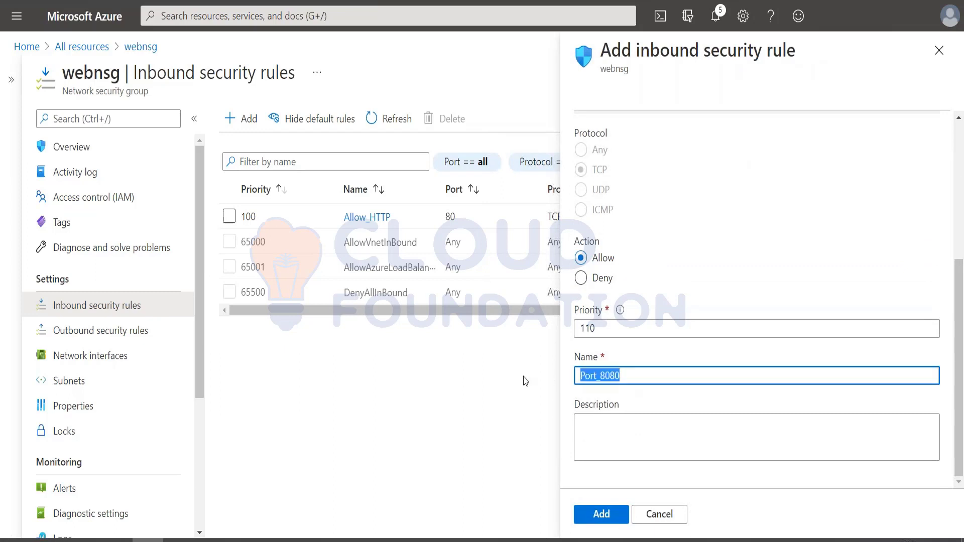
{"action": "type", "text": "Allow"}
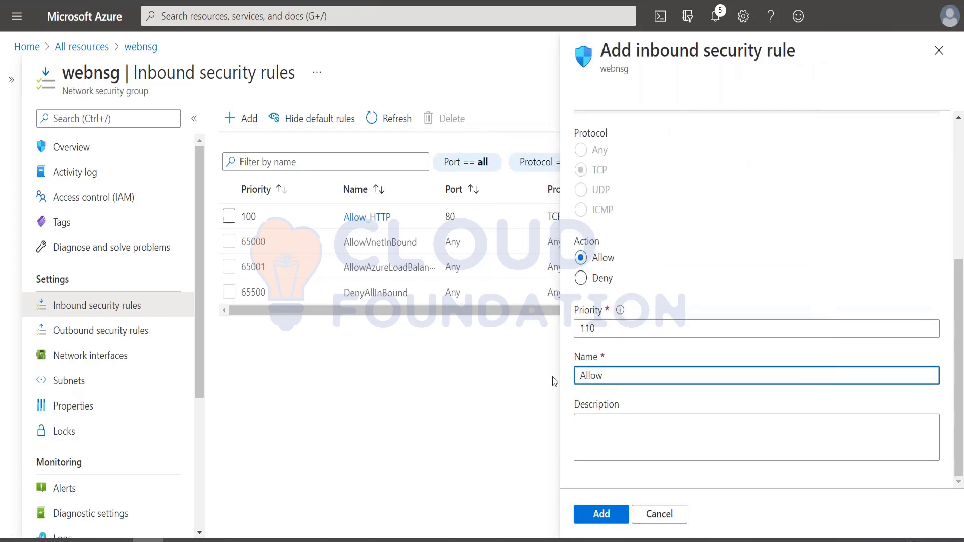
{"action": "type", "text": "_HTTPS"}
{"action": "left_click", "coordinate": [622, 517]}
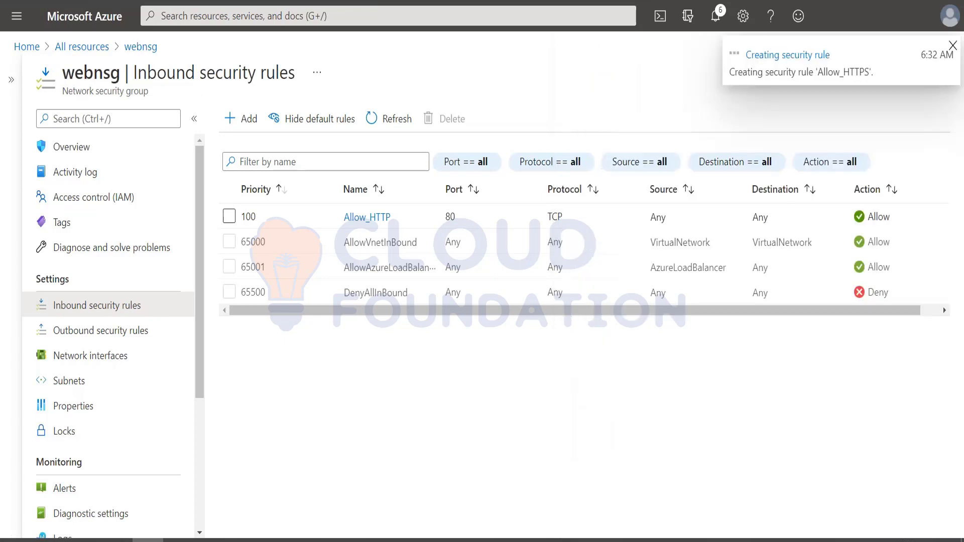
- Add an inbound security rule to webnsg for the RDP service, named Allow_RDP
{"action": "left_click", "coordinate": [249, 121]}
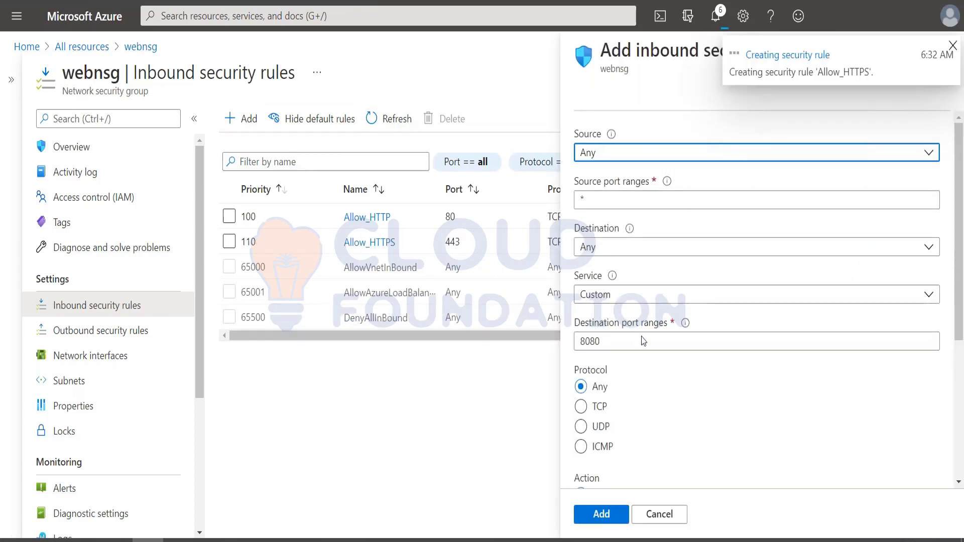
{"action": "left_click", "coordinate": [605, 345]}
{"action": "left_click", "coordinate": [613, 296]}
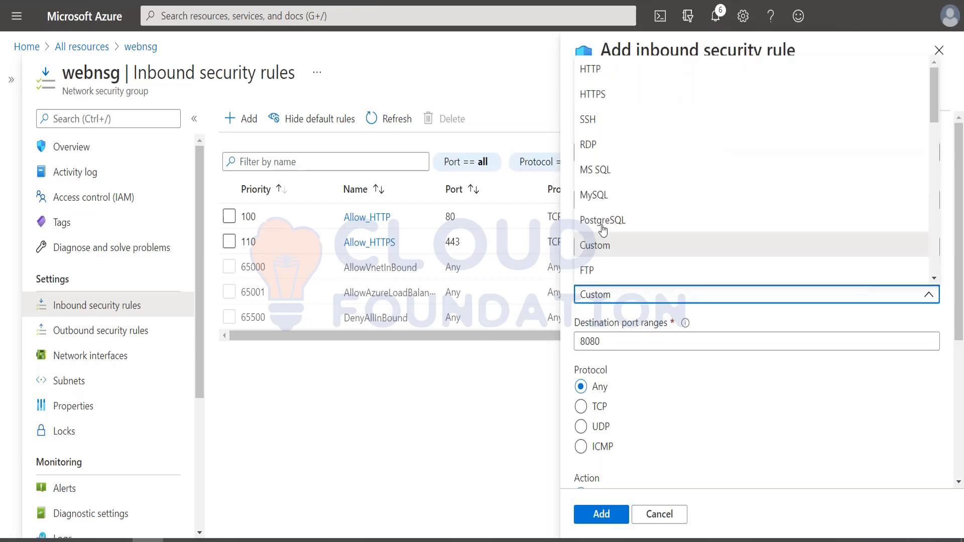
{"action": "left_click", "coordinate": [596, 146]}
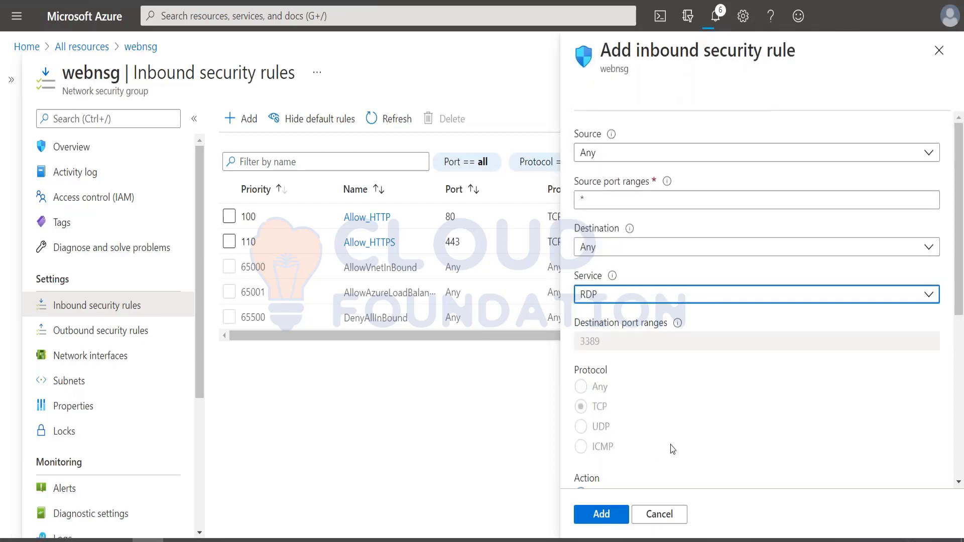
{"action": "scroll", "coordinate": [673, 449], "scroll_direction": "down", "scroll_amount": 6}
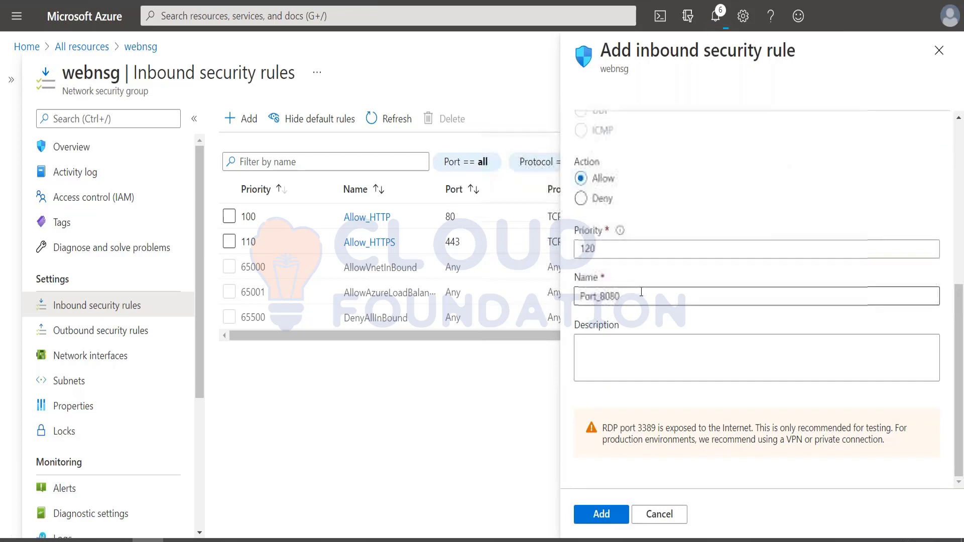
{"action": "left_click_drag", "start_coordinate": [642, 292], "coordinate": [564, 300]}
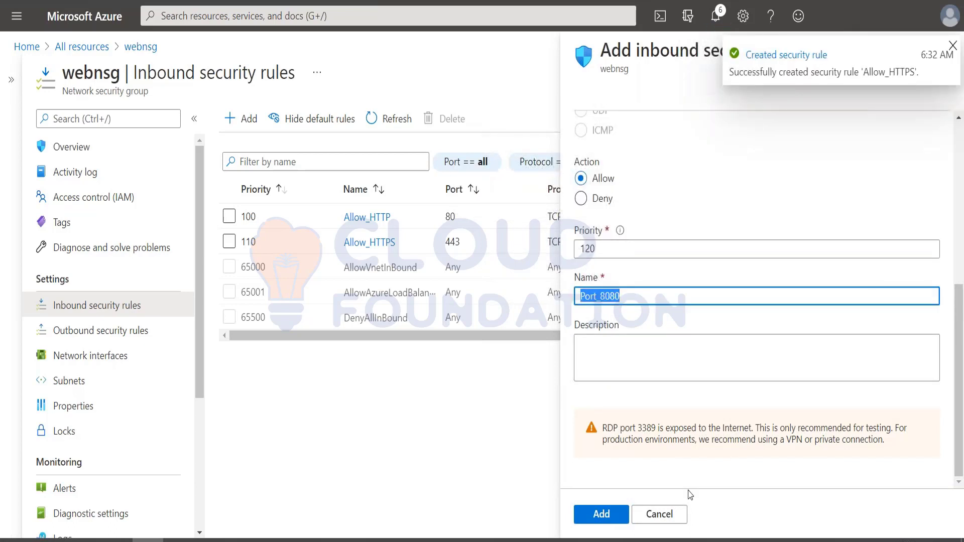
{"action": "type", "text": "Allow_RDP"}
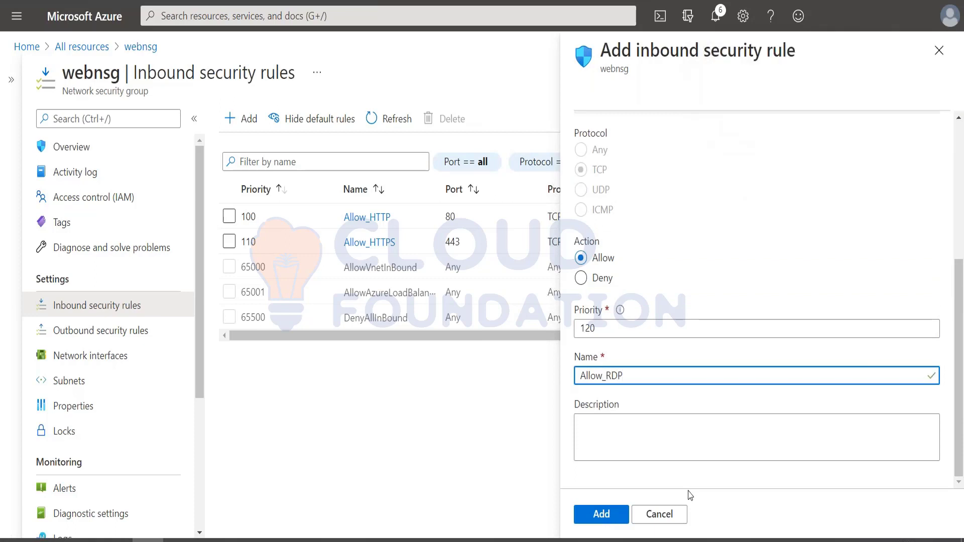
{"action": "left_click", "coordinate": [607, 515]}
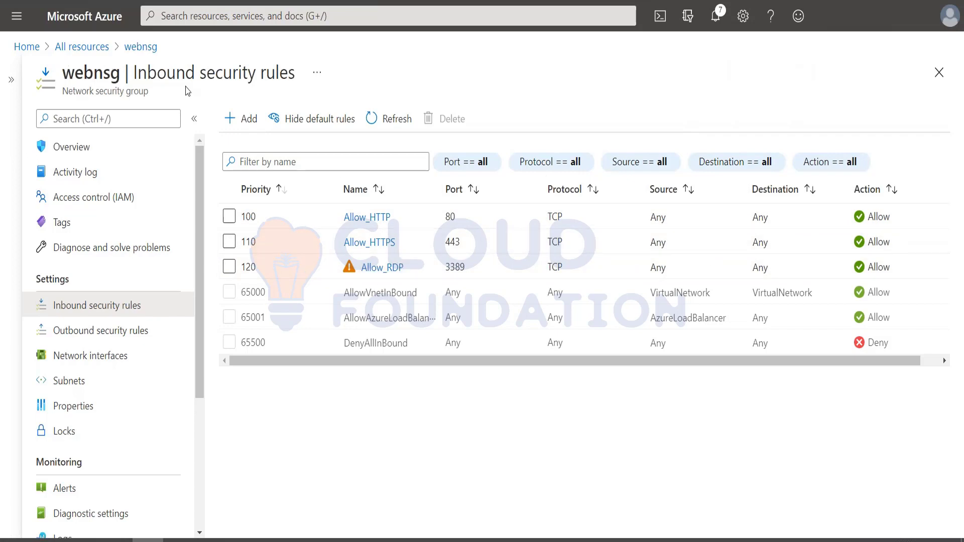
- Open the webnsg overview and examine its inbound and outbound security rules and associations
{"action": "left_click", "coordinate": [140, 47]}
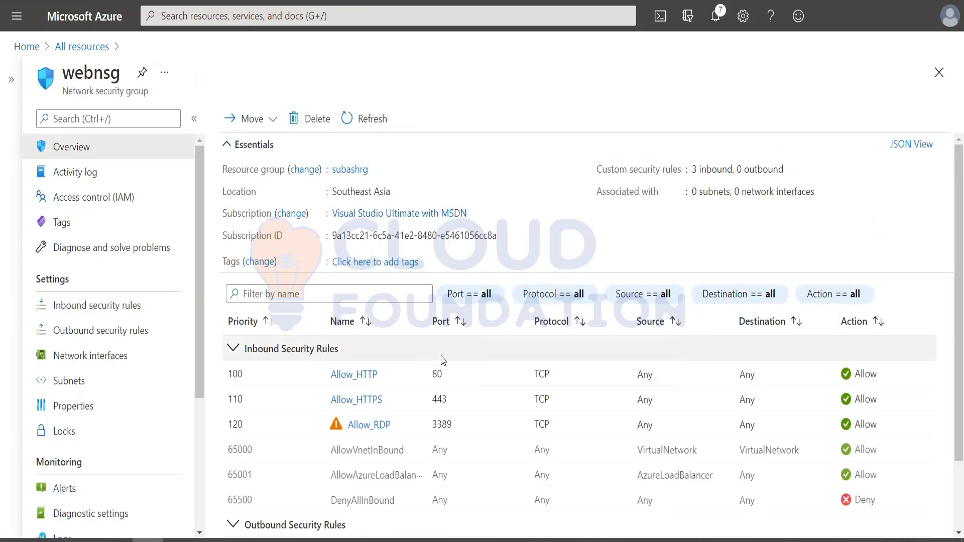
{"action": "scroll", "coordinate": [441, 361], "scroll_direction": "down", "scroll_amount": 3}
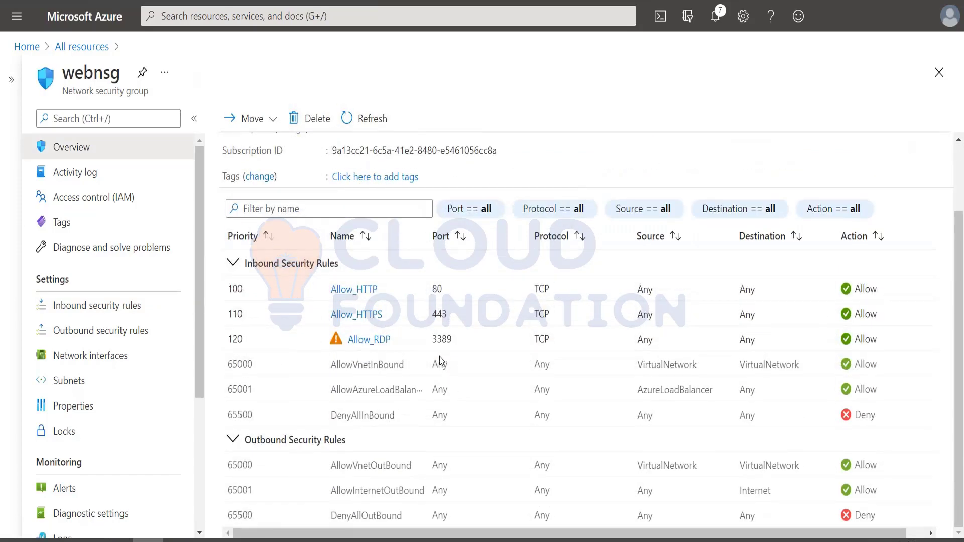
{"action": "scroll", "coordinate": [440, 361], "scroll_direction": "up", "scroll_amount": 3}
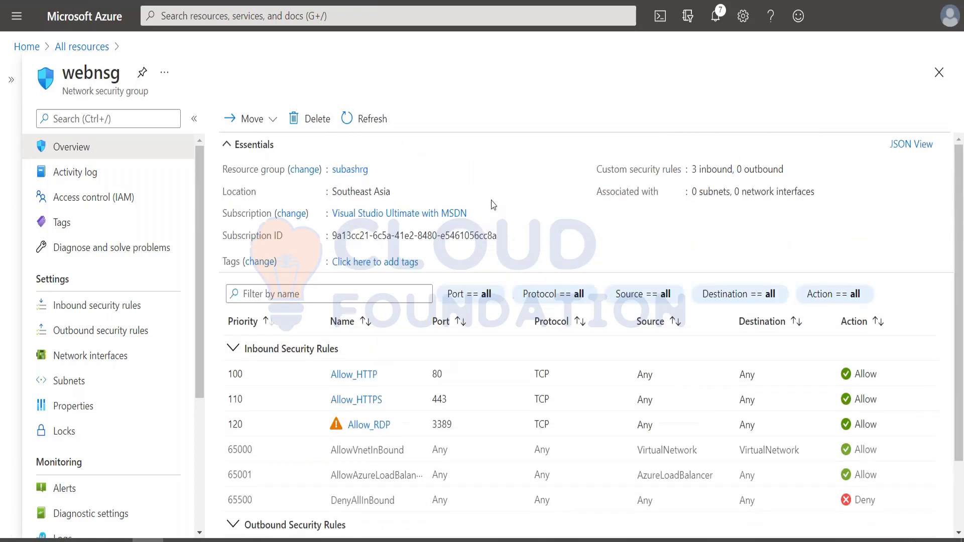